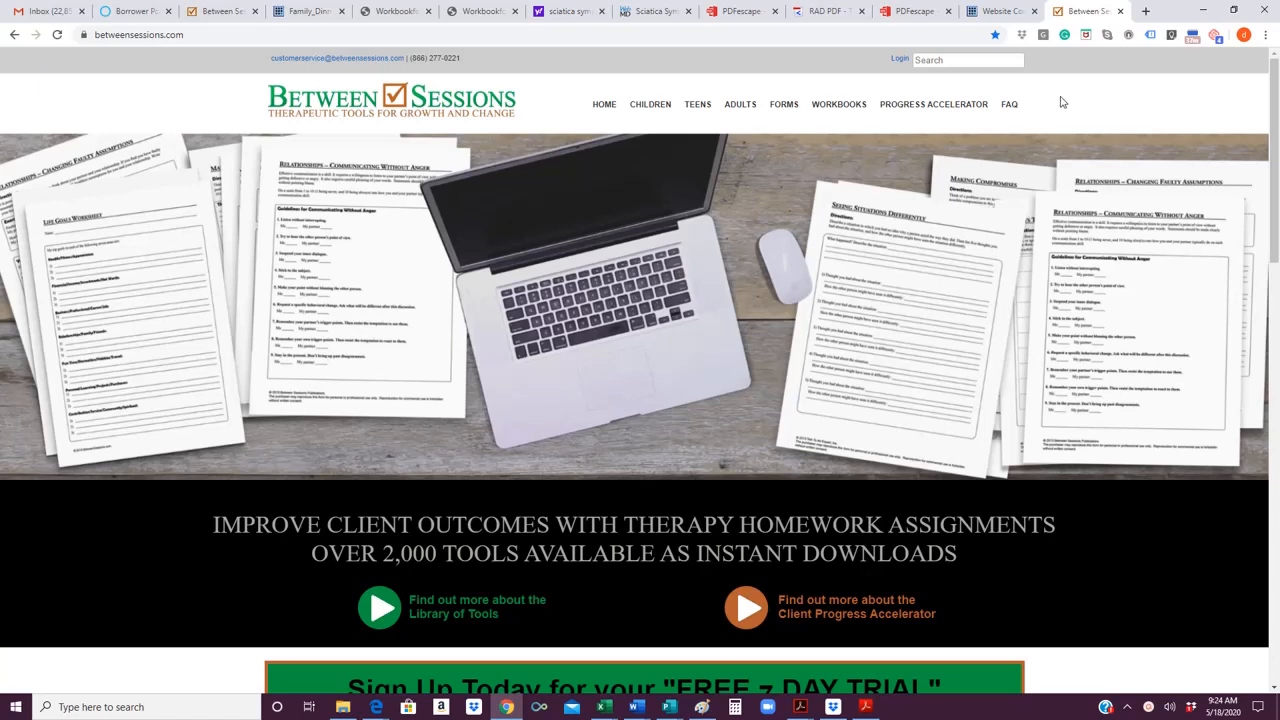
Step: Open the Progress Accelerator login page and log in with the credentials already filled in
click(925, 116)
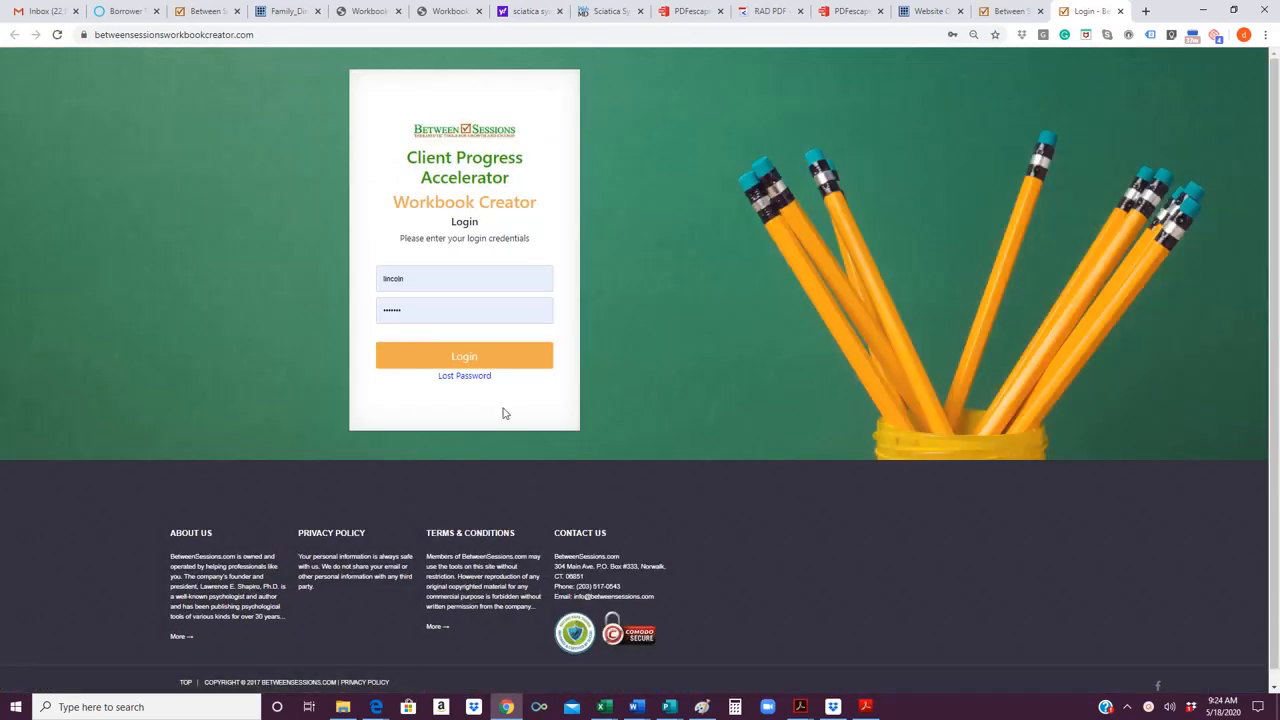
click(490, 356)
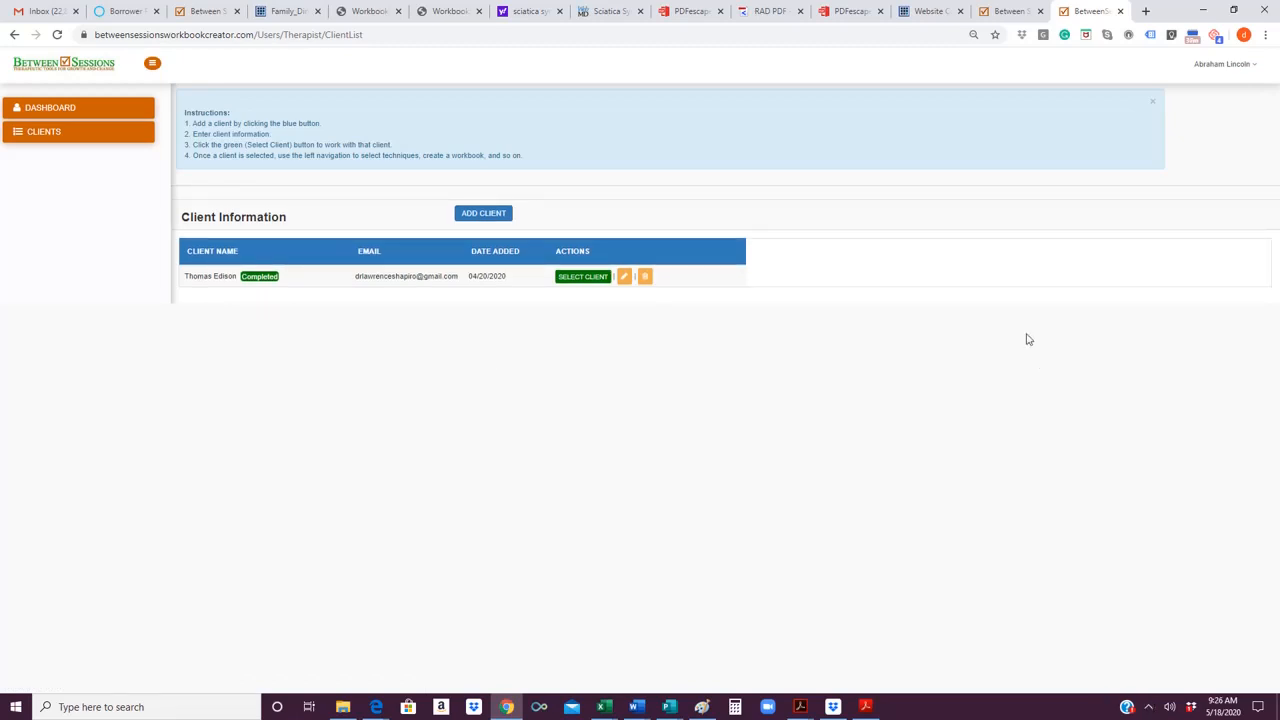
Step: Add a new client named Anxiety Workbook in the Adult age category, fill in the contact's e-mail, and submit the record
click(470, 214)
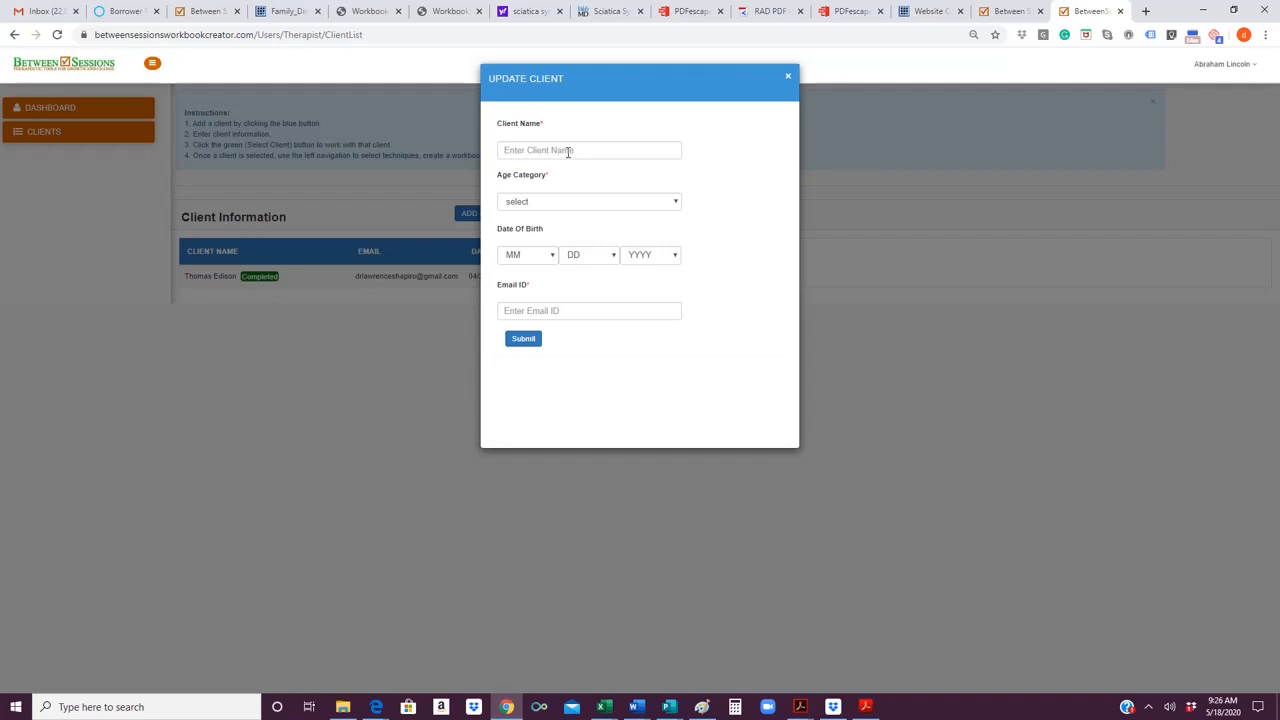
click(568, 152)
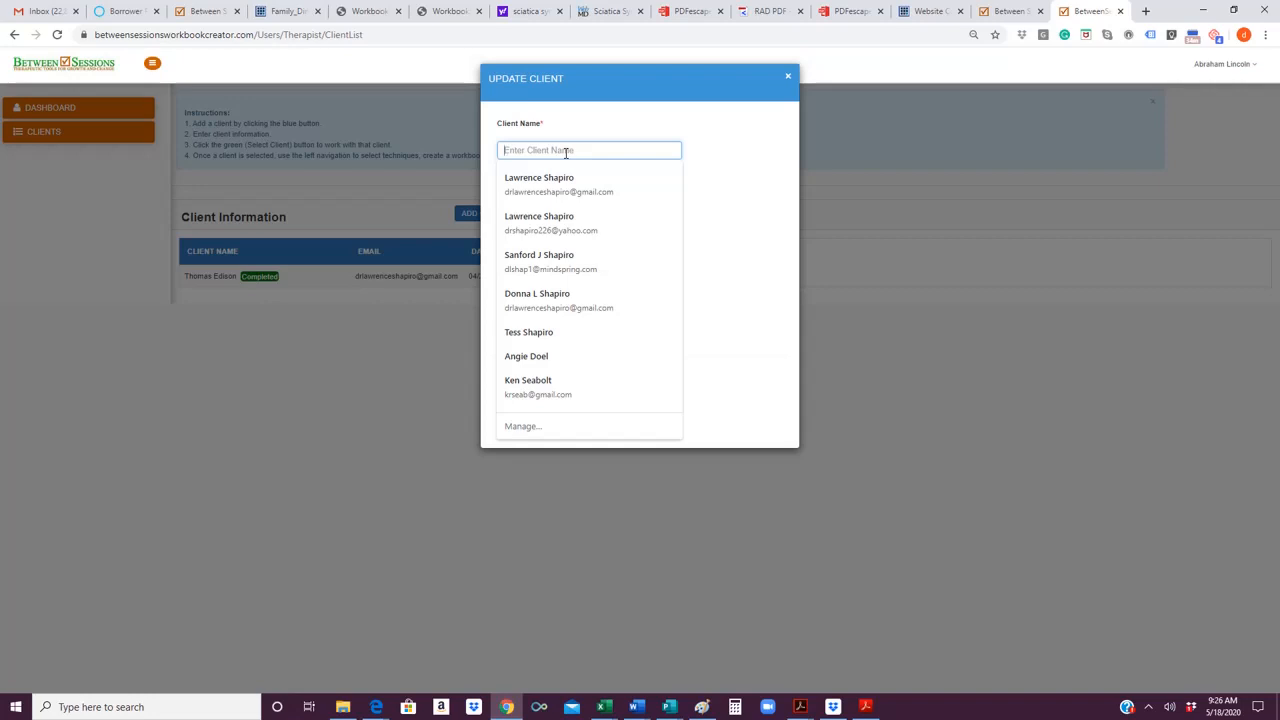
text(Anxiety)
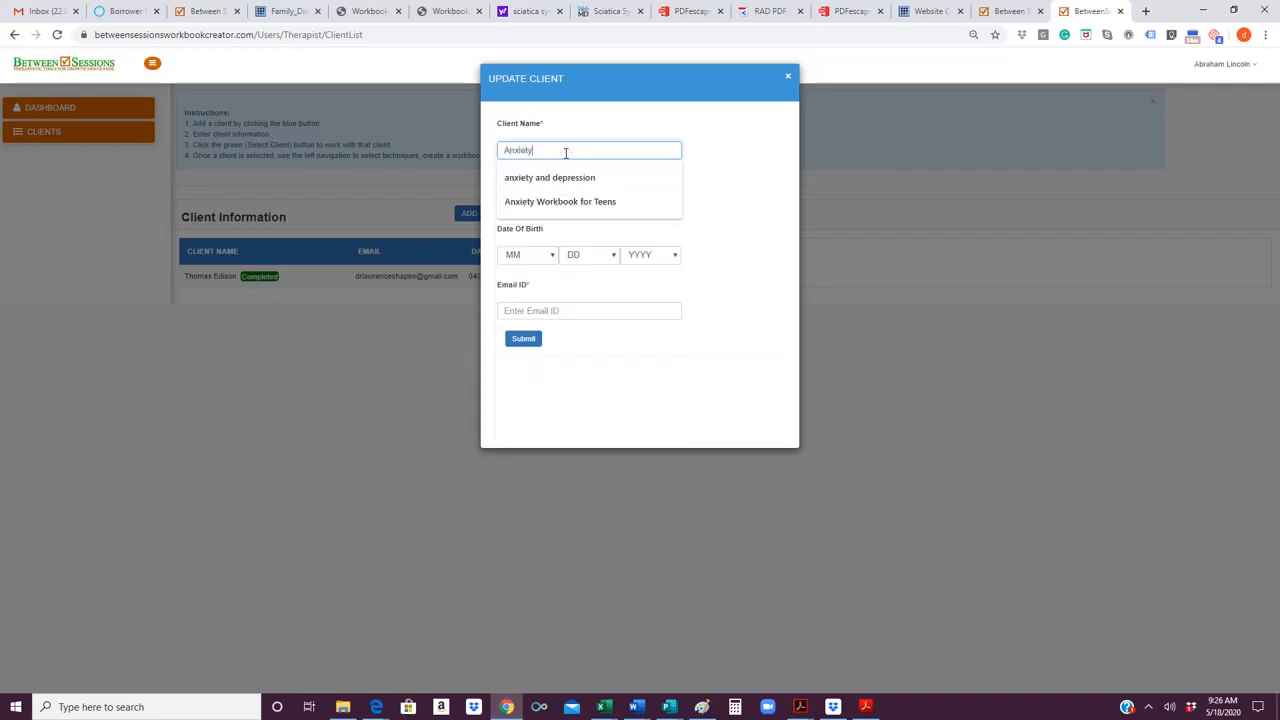
text( Workbook)
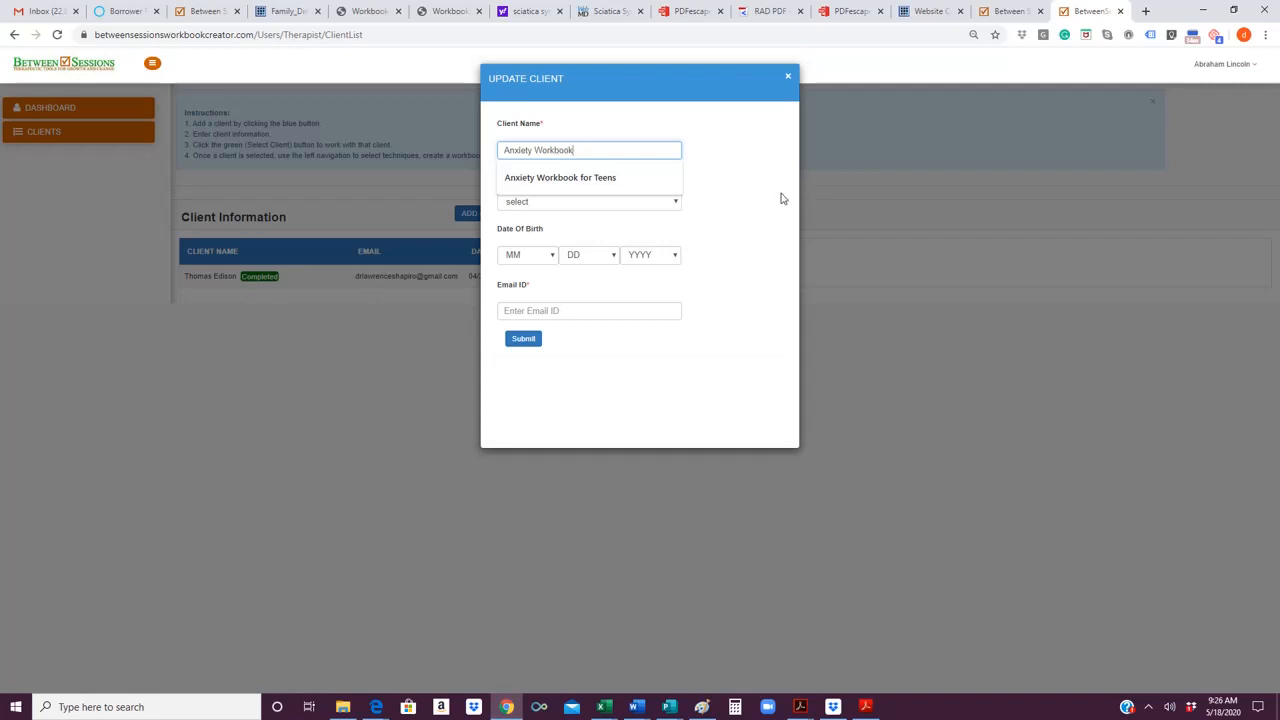
click(783, 199)
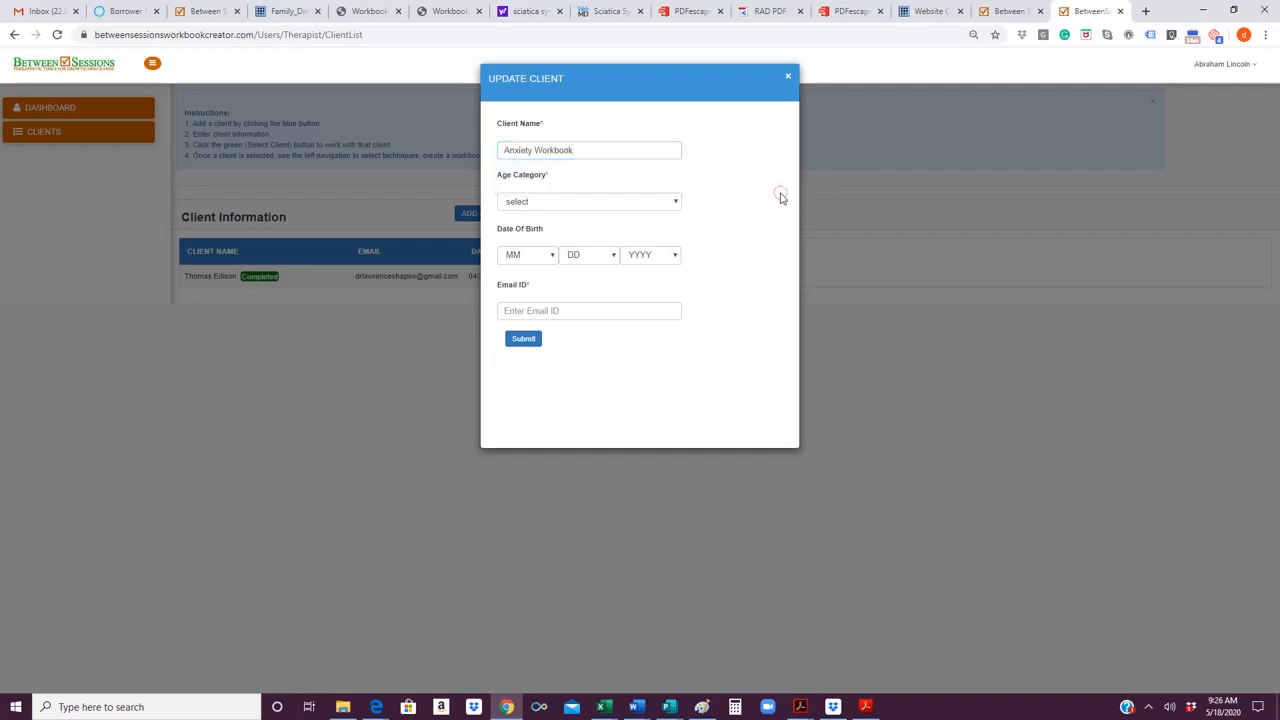
click(537, 203)
click(522, 243)
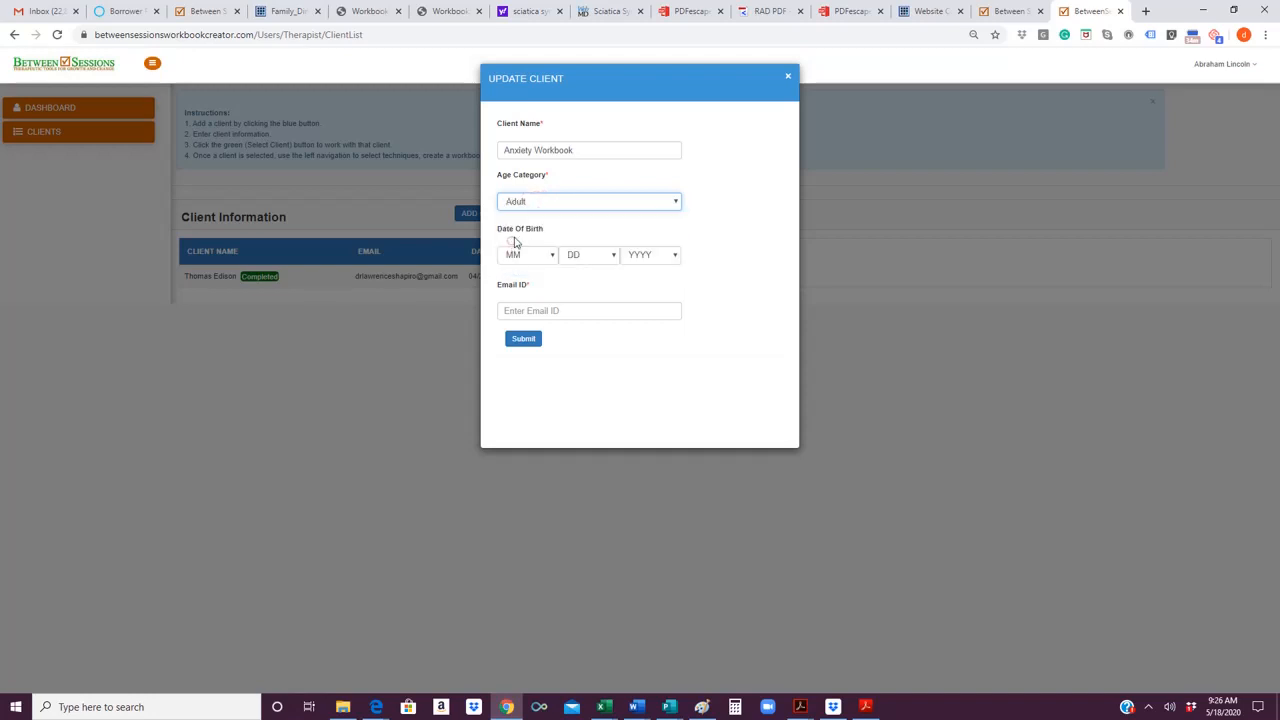
click(609, 314)
click(605, 336)
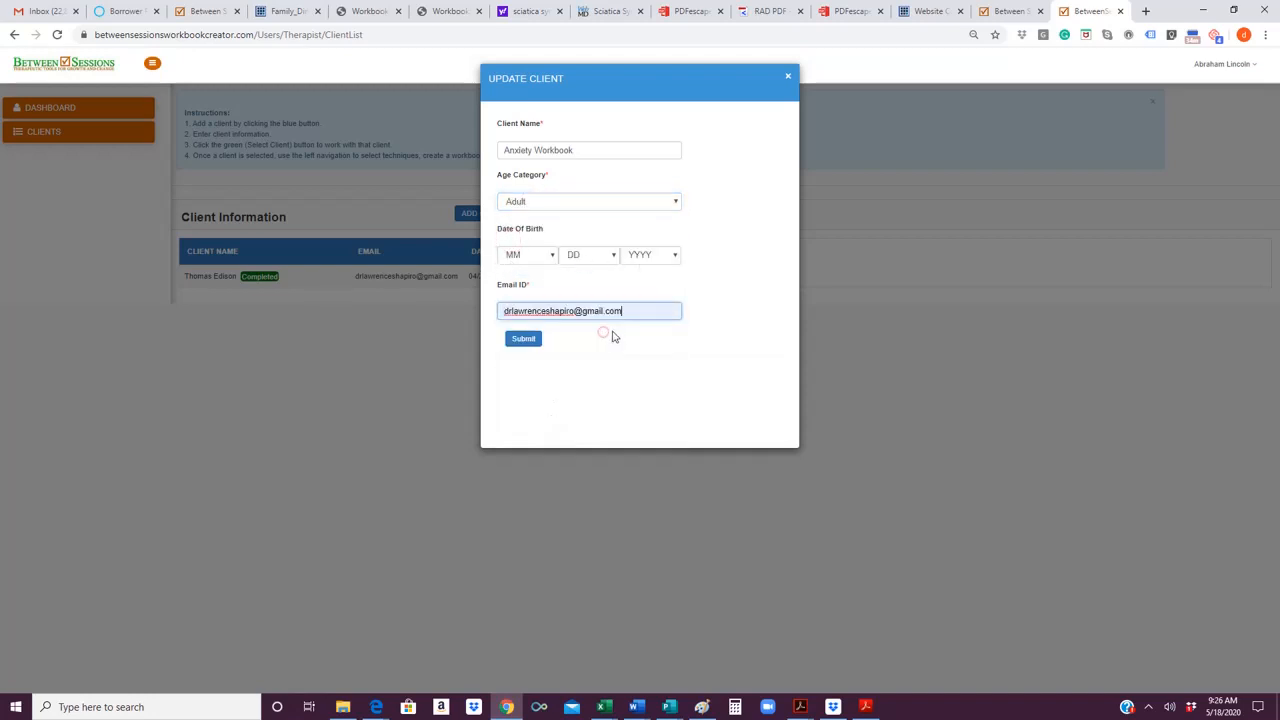
click(519, 339)
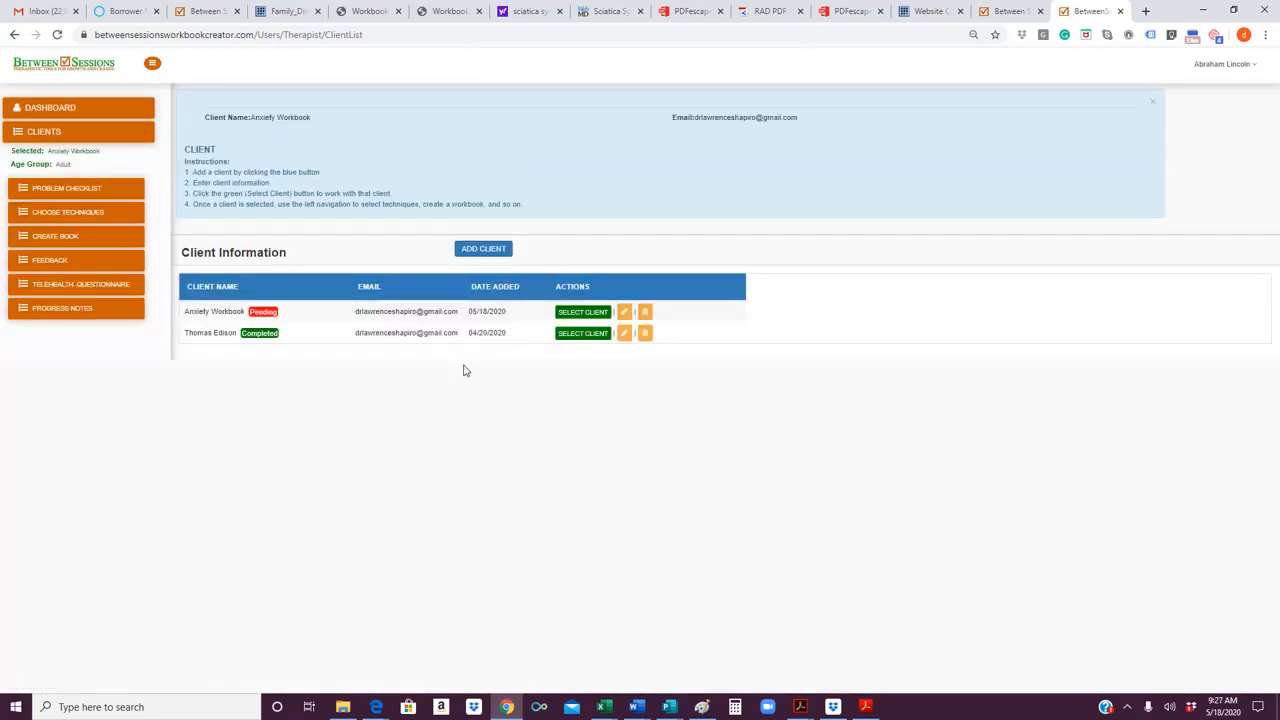
Step: Select the Anxiety Workbook client and show the suggested techniques for its book
click(574, 313)
click(59, 213)
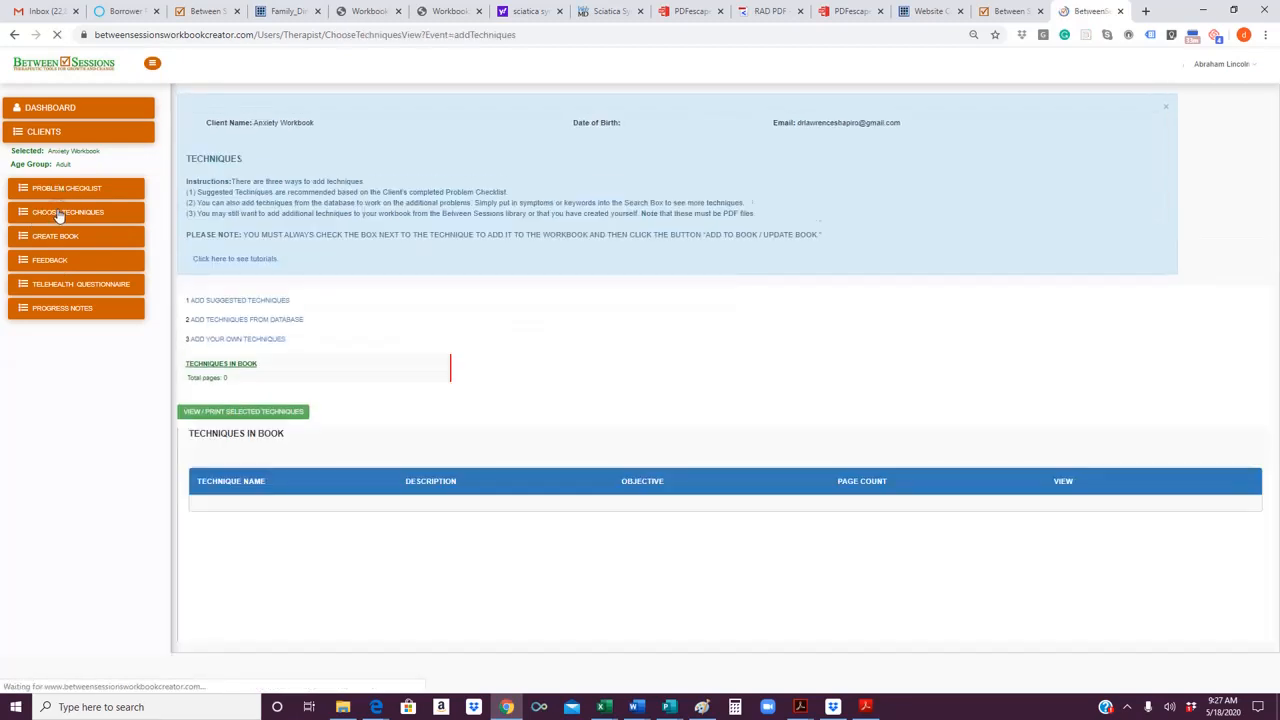
click(275, 300)
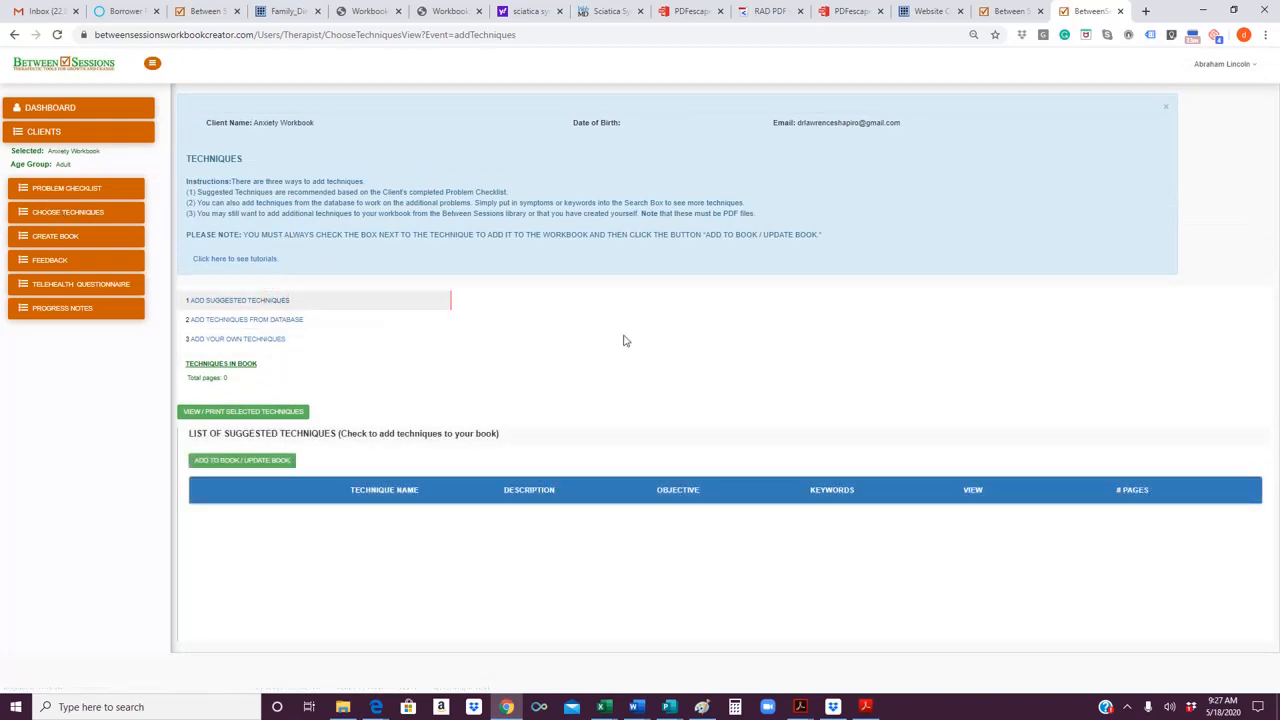
Step: Search the technique database for "anxiety" and select "Are You Anxious About Being the Center of Attention?" and "Are People Out to Get Me?"
click(281, 322)
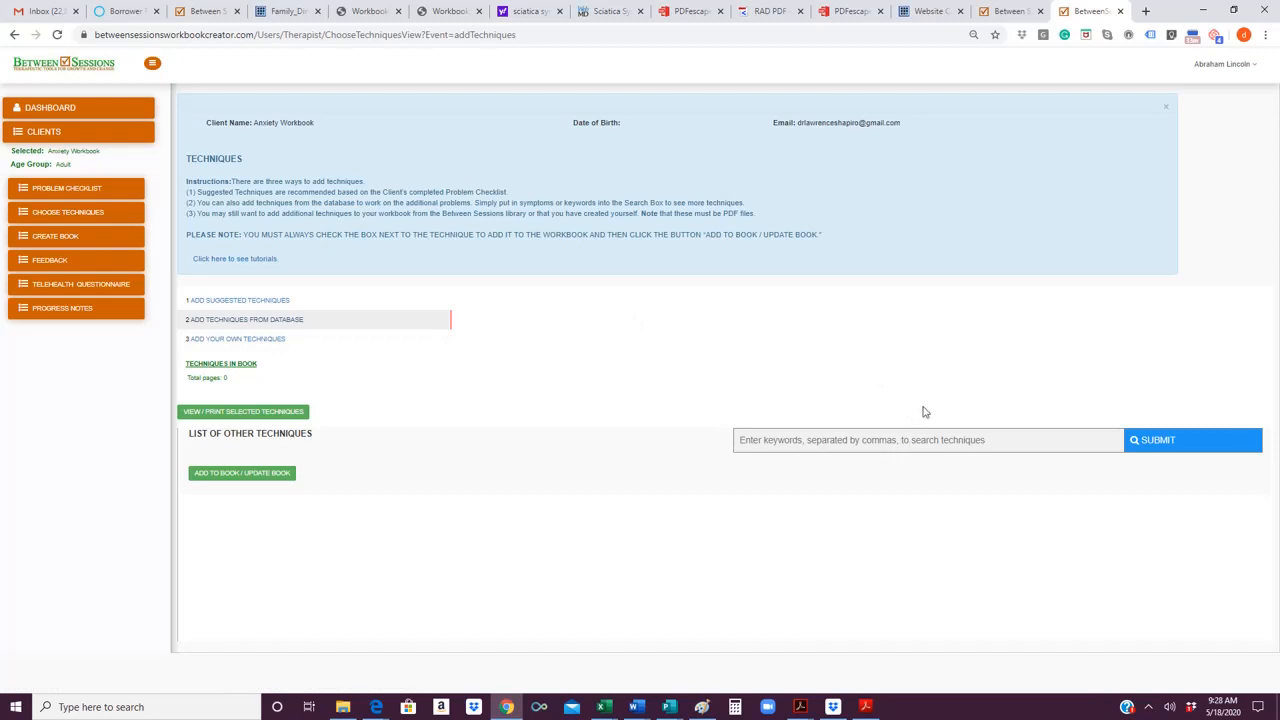
click(800, 447)
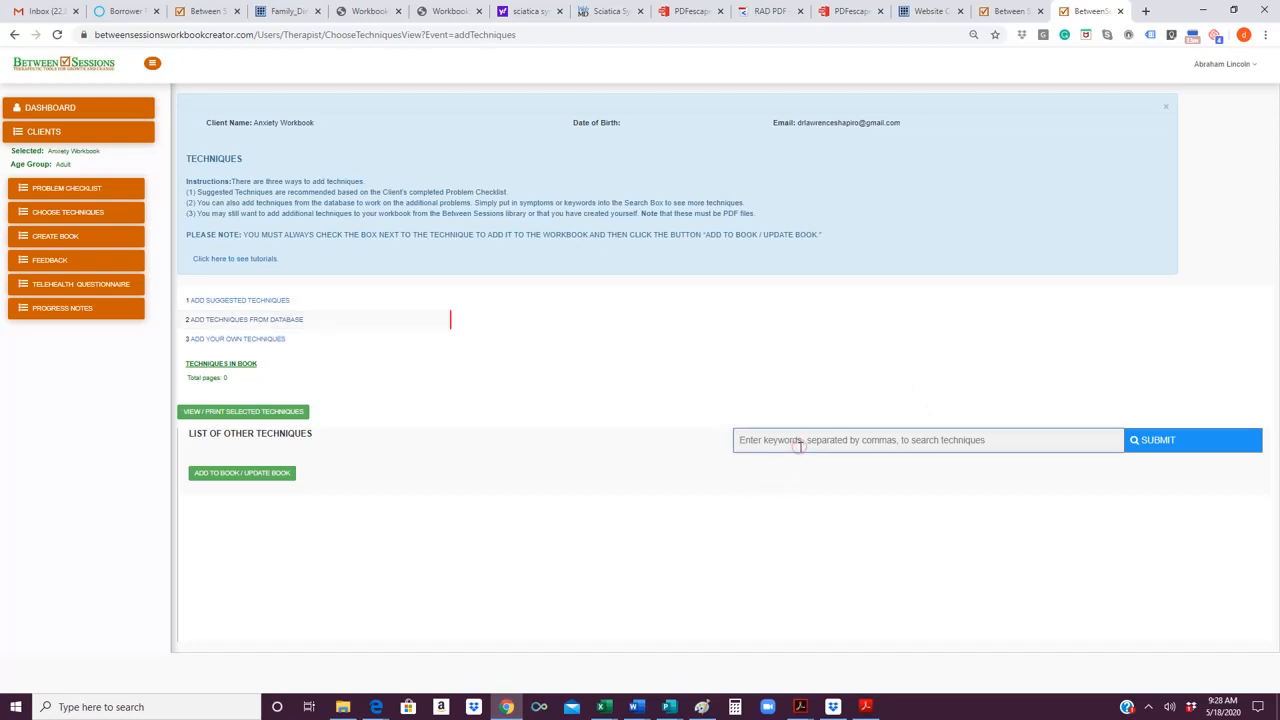
text(anxiety)
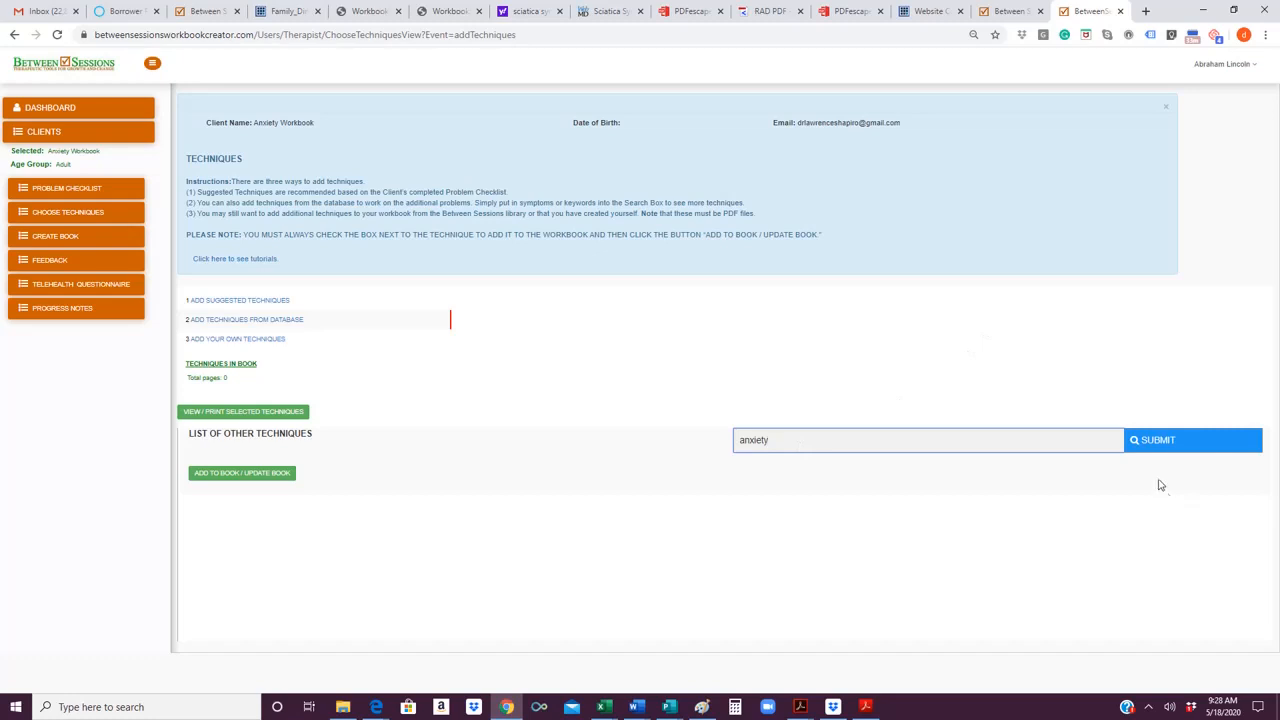
click(1163, 444)
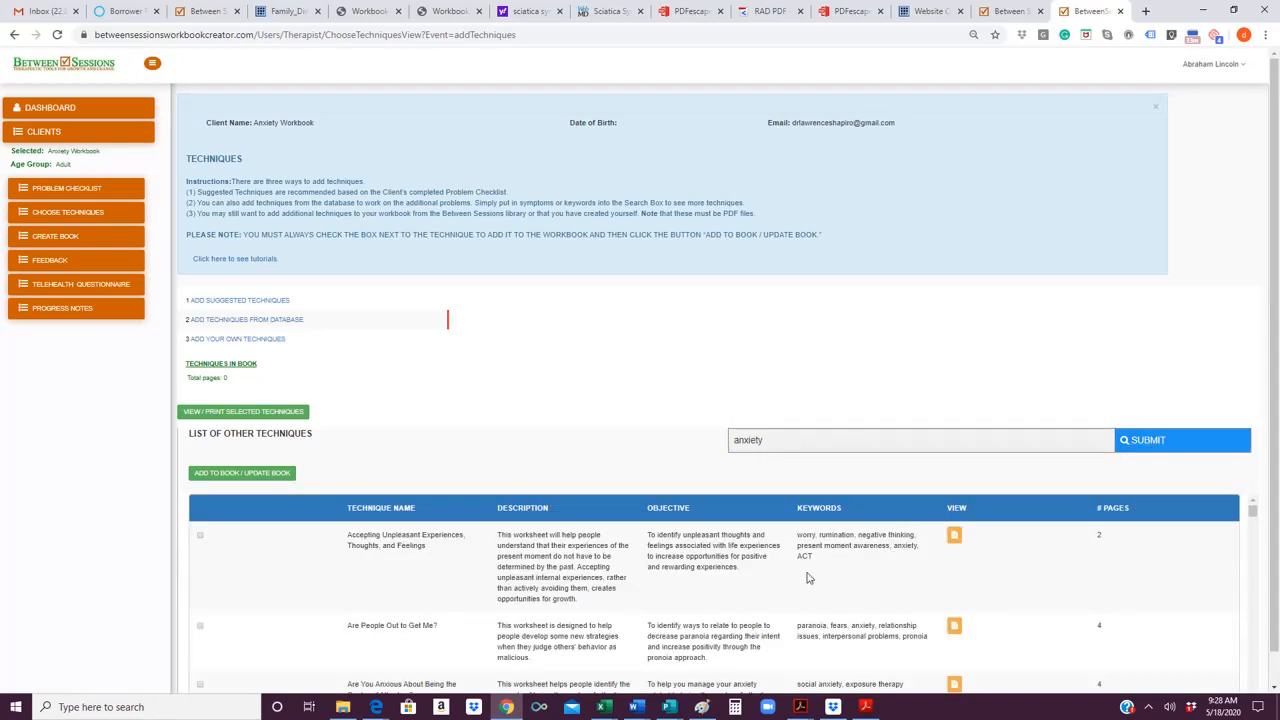
scroll(808, 578, down, 5)
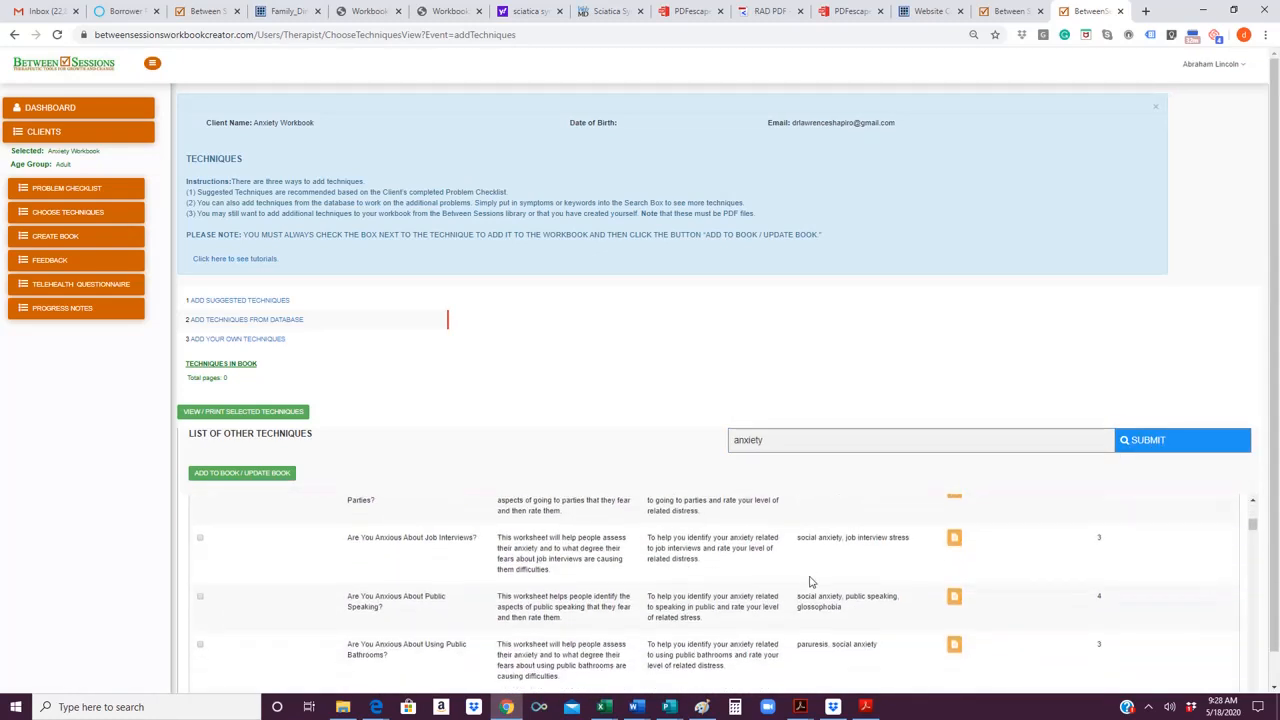
scroll(811, 582, down, 5)
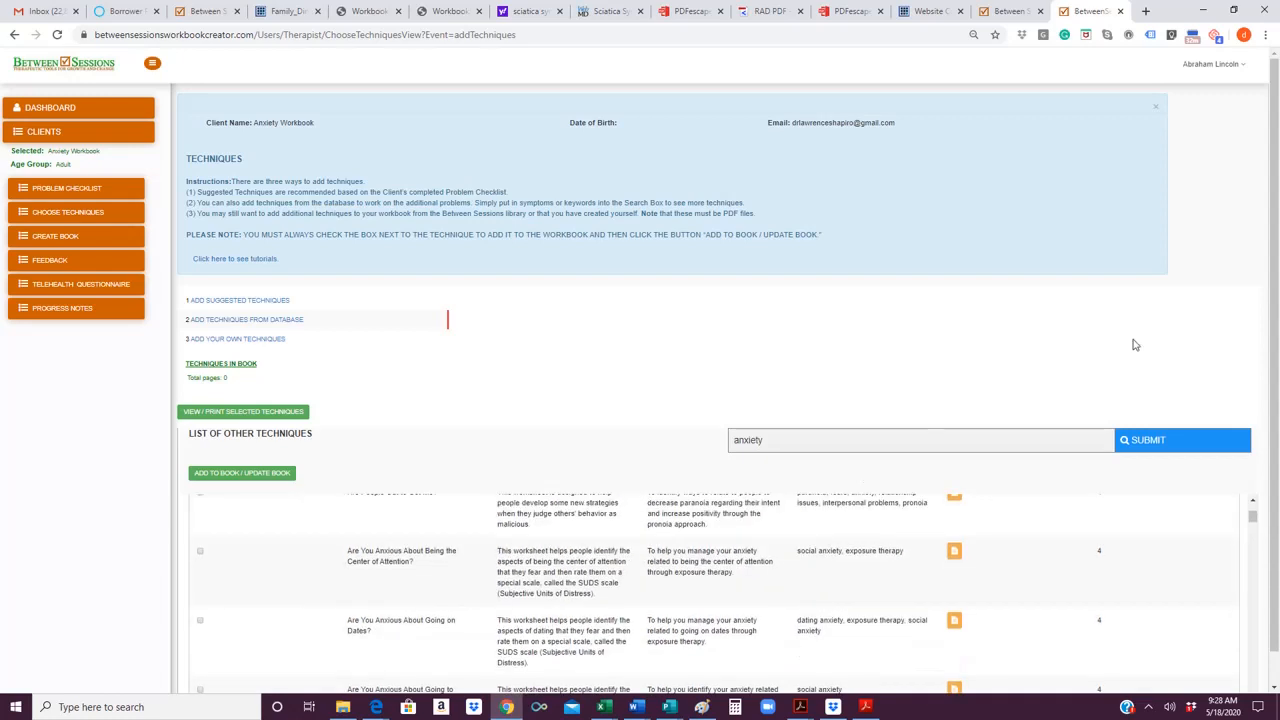
scroll(1272, 295, down, 2)
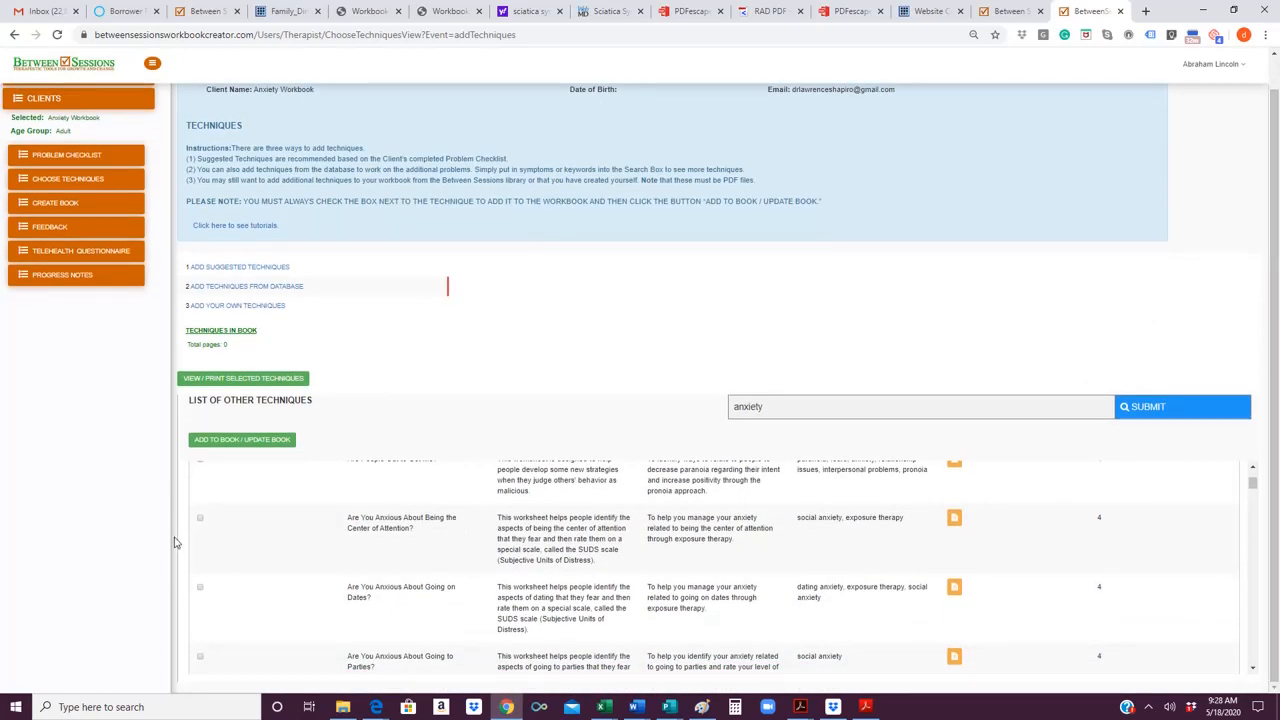
click(200, 521)
scroll(201, 525, up, 1)
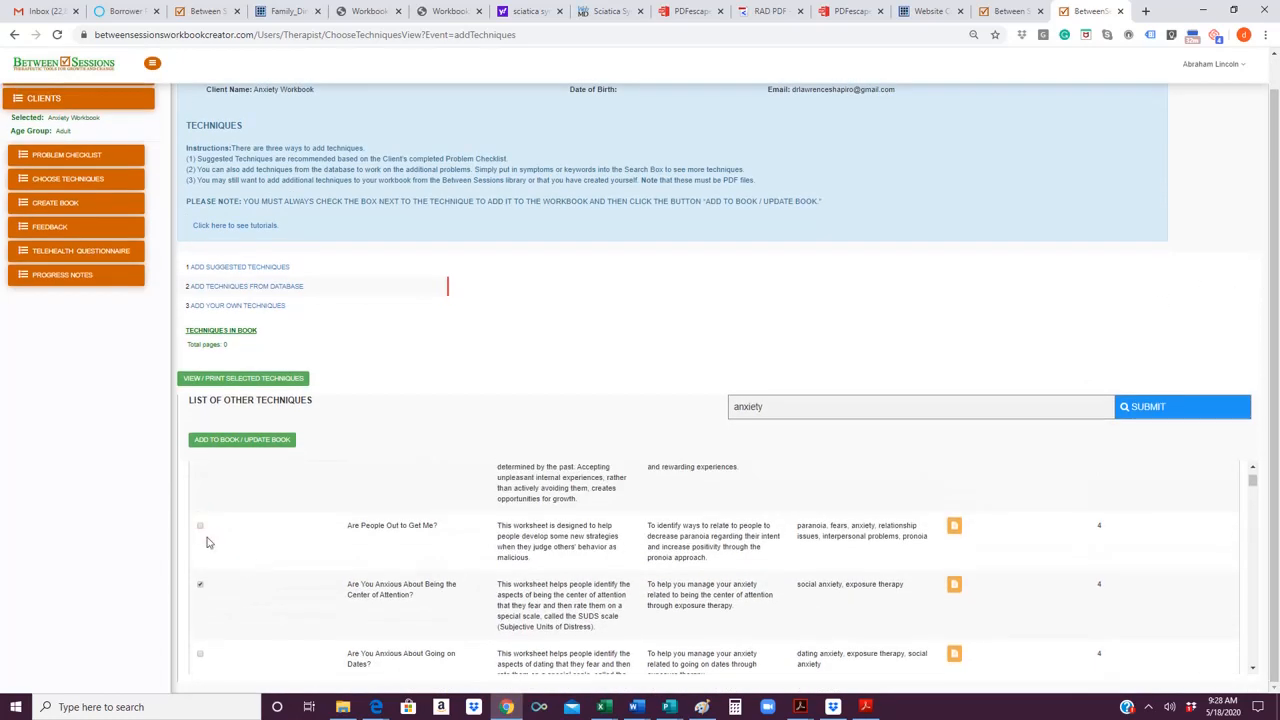
click(200, 528)
scroll(355, 573, up, 1)
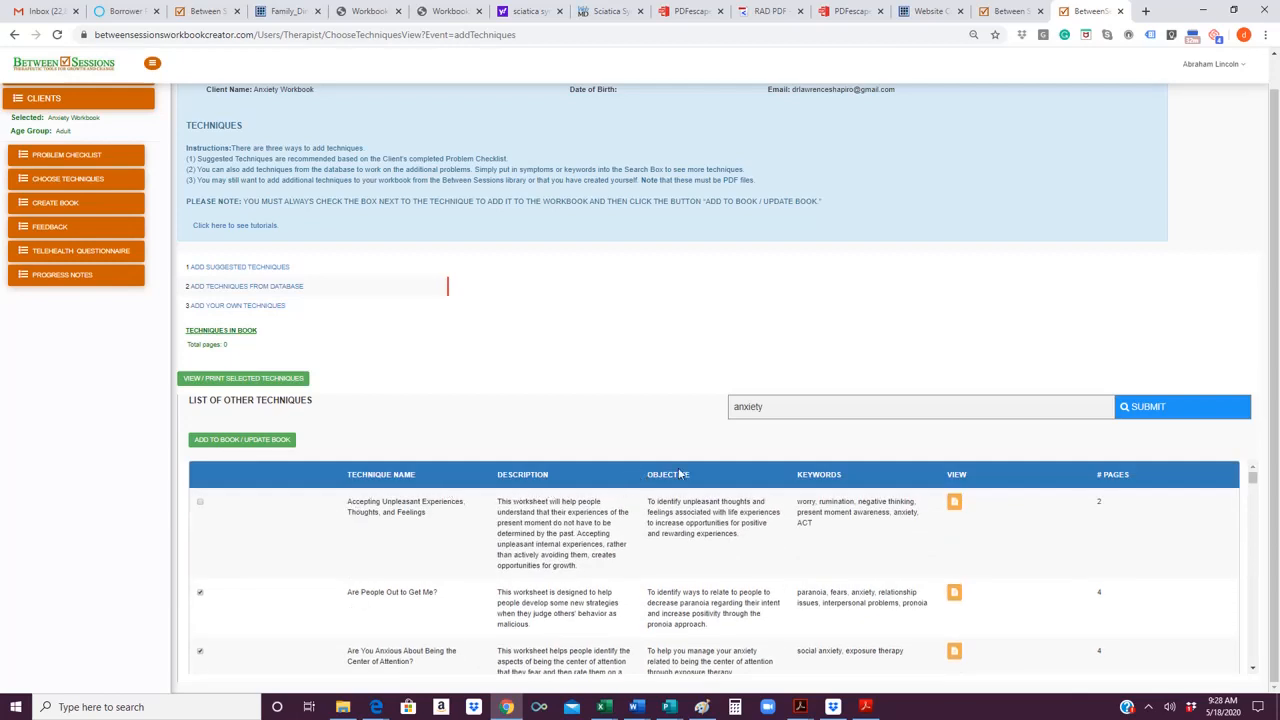
Step: Preview the worksheet "Accepting Unpleasant Experiences, Thoughts, and Feelings" and close the preview
click(955, 501)
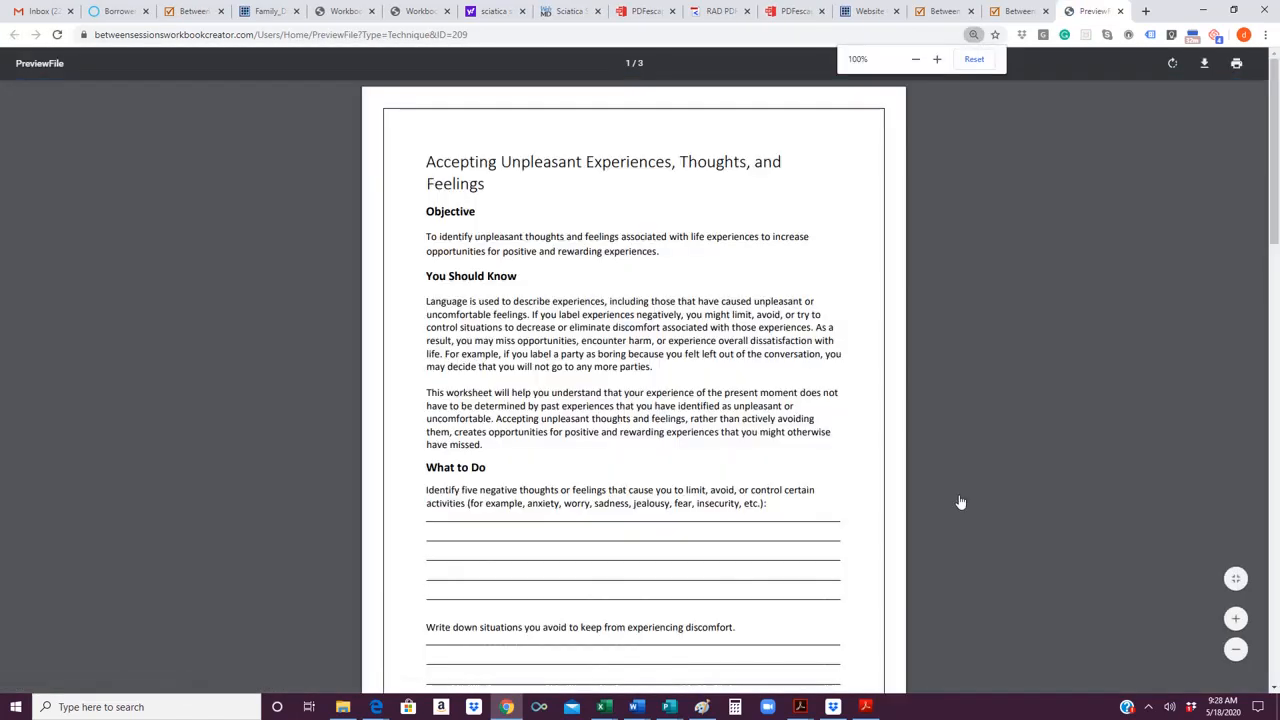
click(1120, 11)
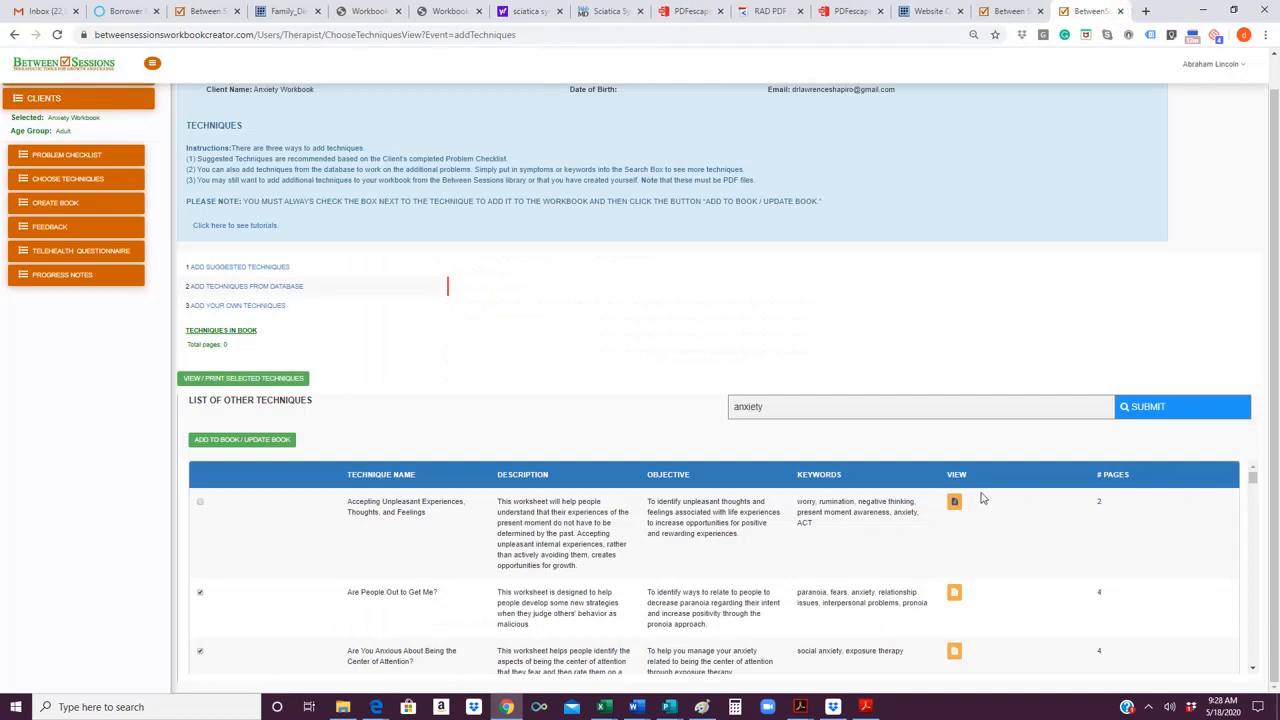
Step: Select "Are You Anxious About Going on Dates?" and "Are You Anxious About Going to Parties?", and add the selected techniques to the book
scroll(550, 560, down, 2)
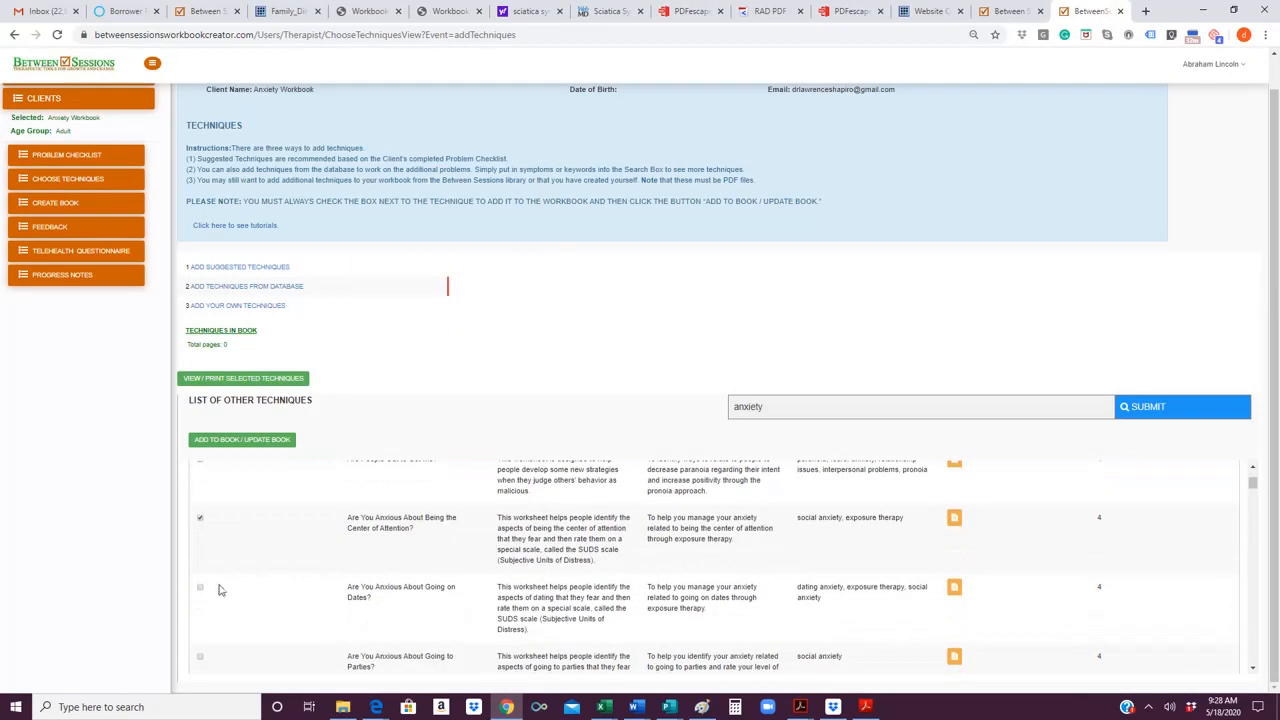
click(200, 590)
click(200, 657)
click(218, 442)
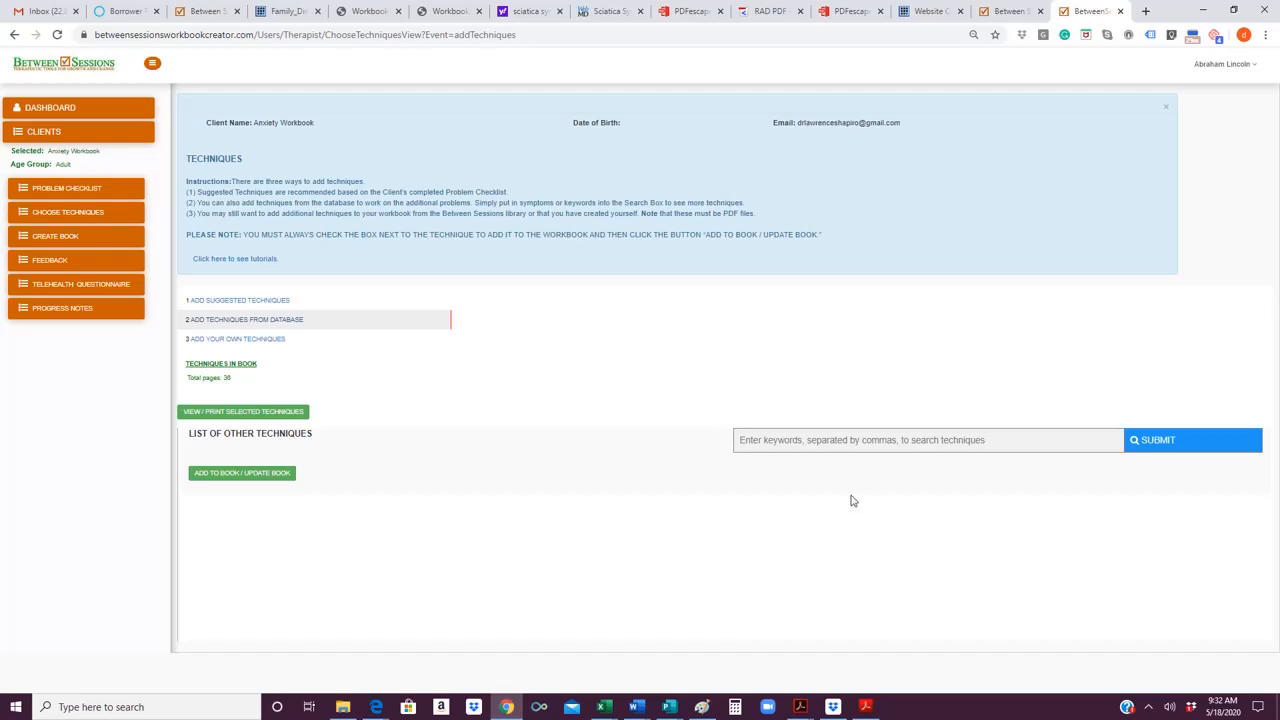
Step: Search the database for "pandemic" and select "Coping with the Trauma of the COVID-19 Pandemic" and "Curbing Overeating During the COVID-19 Pandemic"
click(816, 441)
text(pandemic)
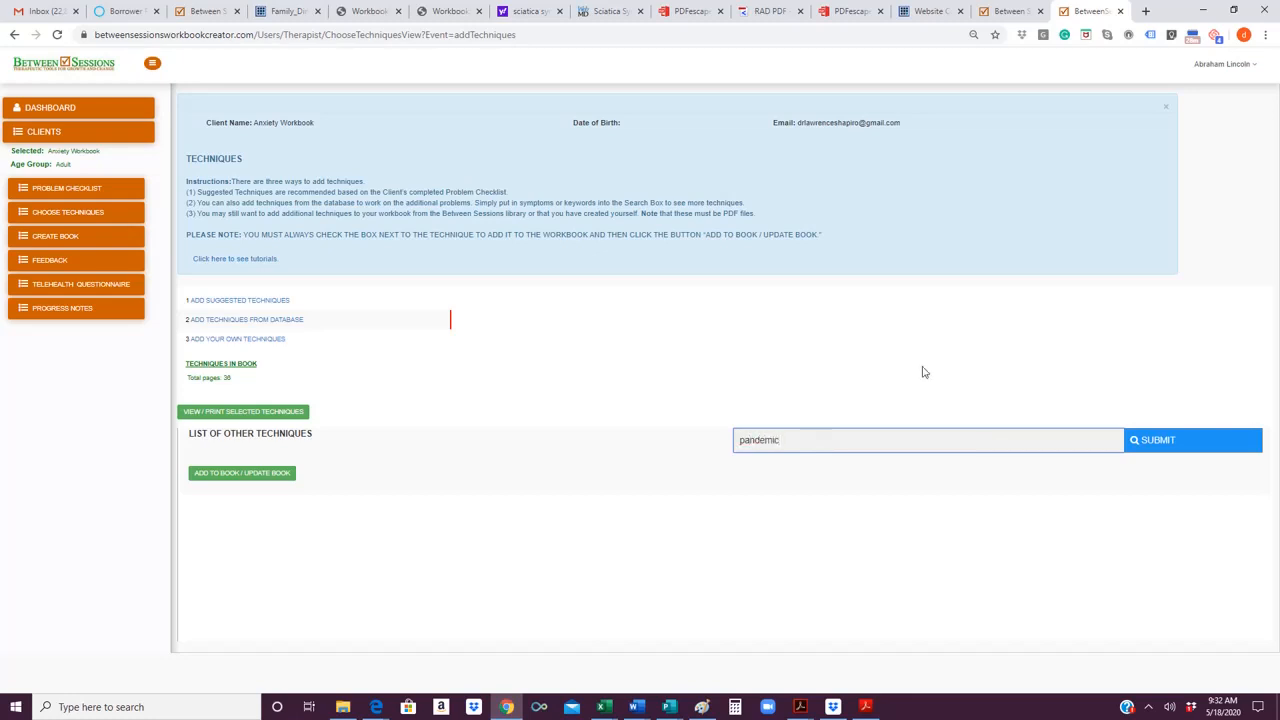
click(1182, 451)
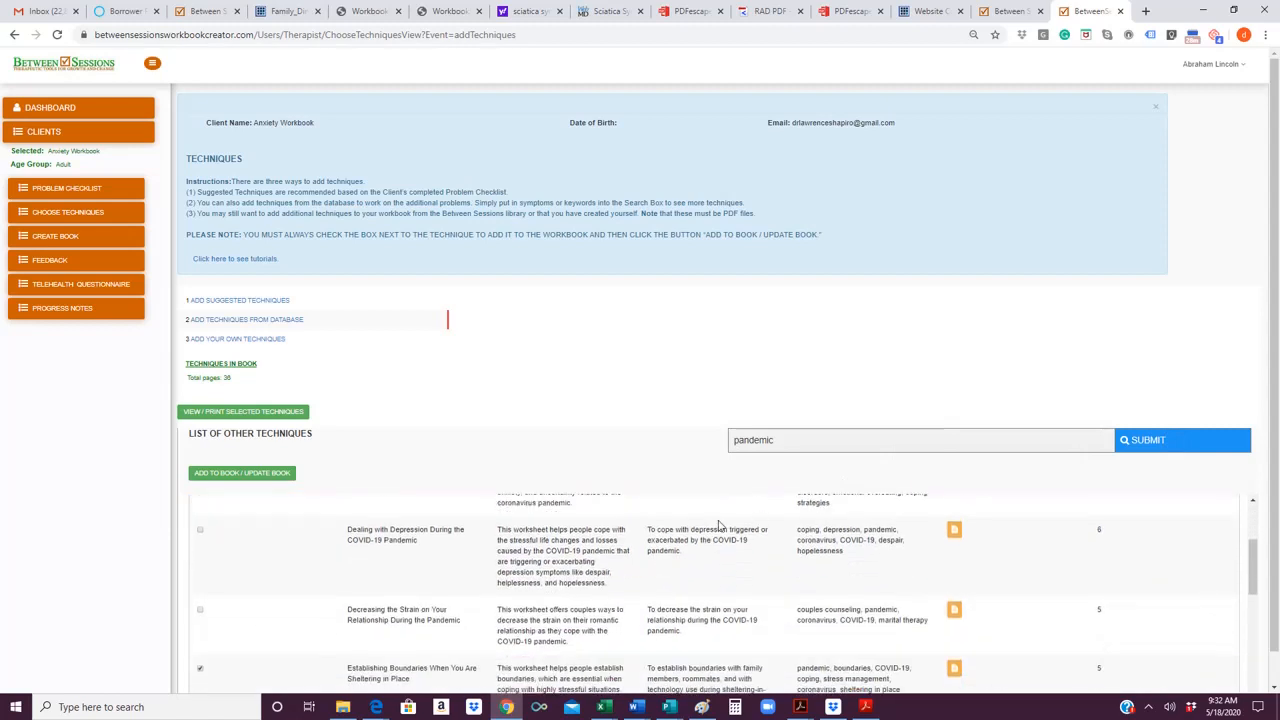
click(199, 538)
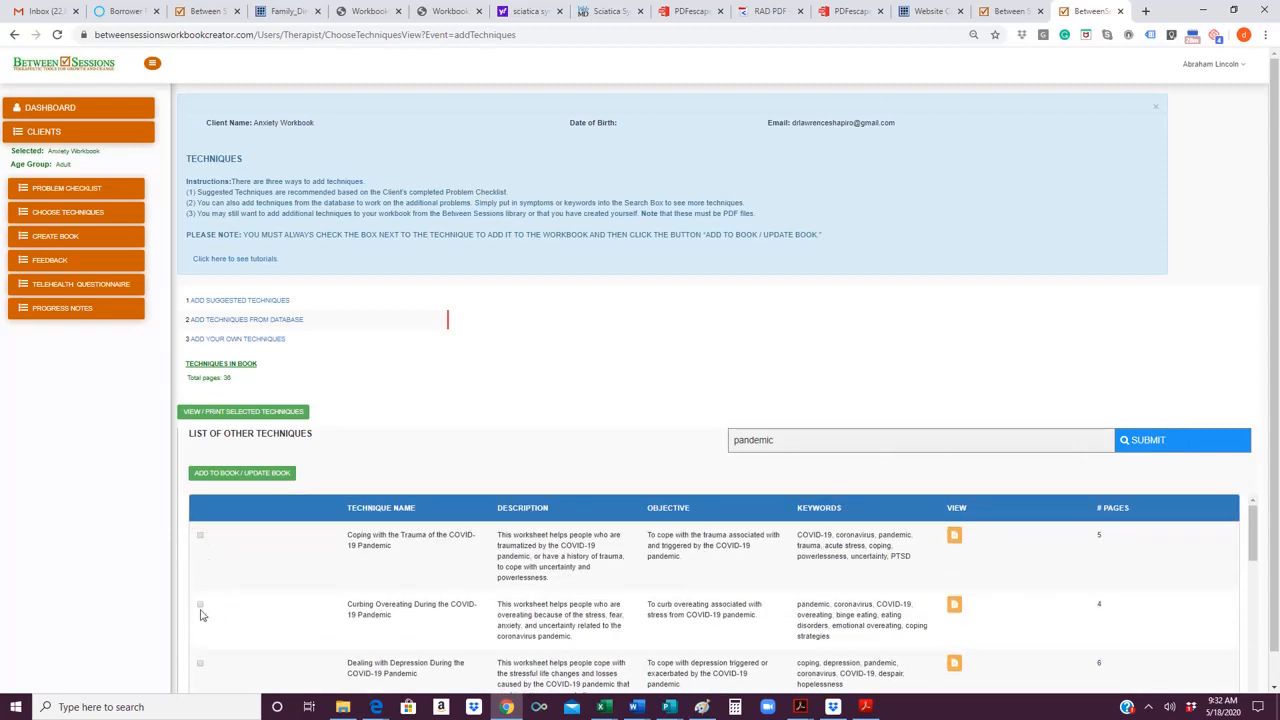
click(200, 605)
click(199, 538)
Step: Preview the worksheet "Curbing Overeating During the COVID-19 Pandemic" and close the preview
click(954, 606)
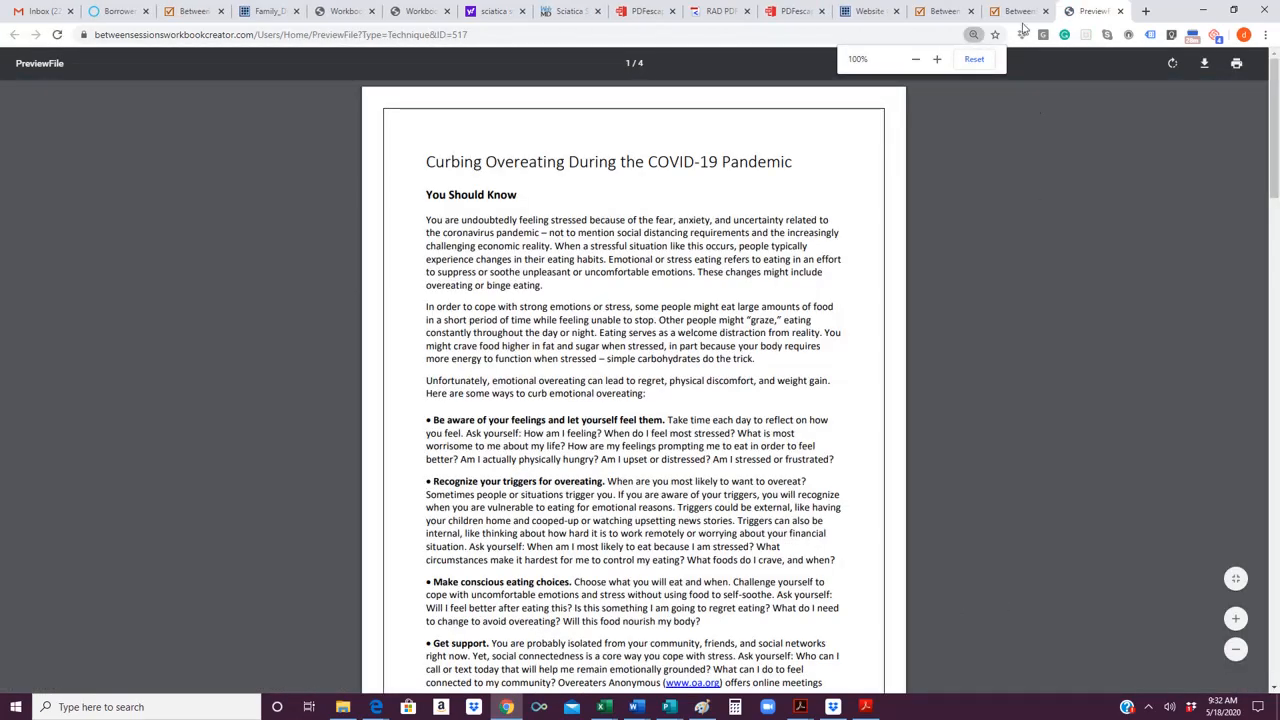
click(1120, 11)
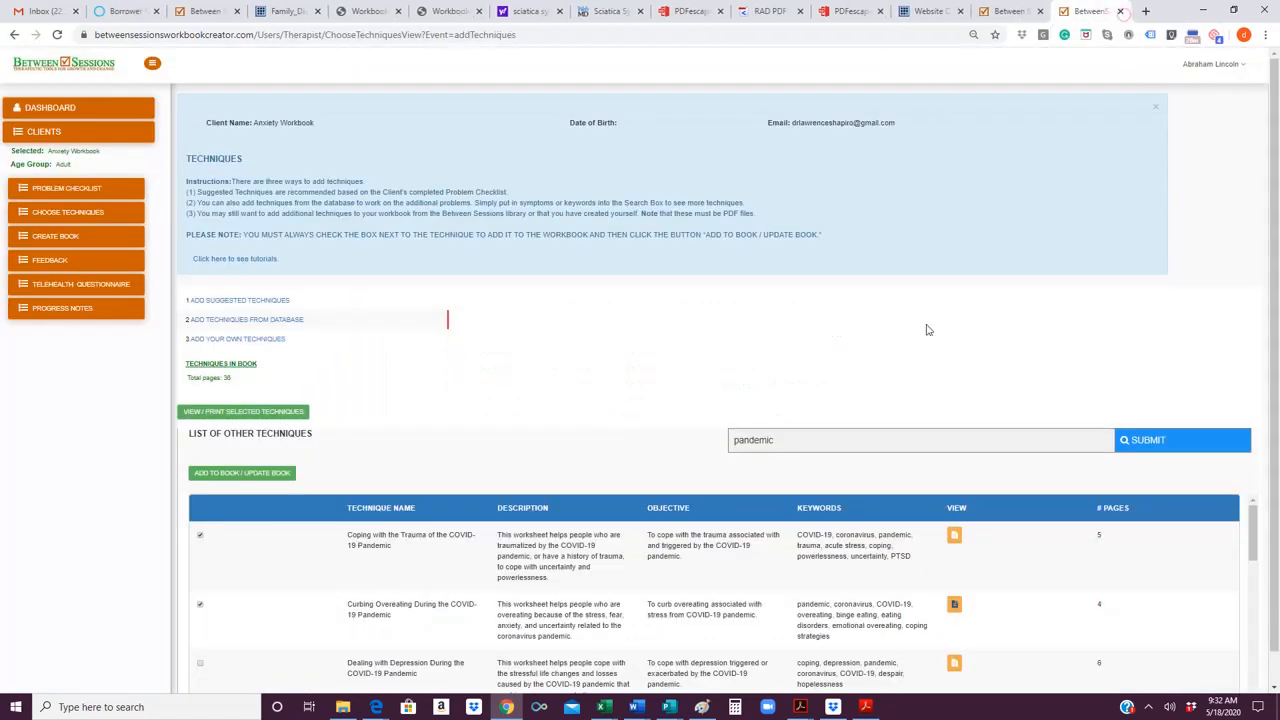
Step: Select "Dealing with Depression During the COVID-19 Pandemic" and "Decreasing the Strain on Your Relationship During the Pandemic", and add the selections to the book
scroll(390, 592, down, 1)
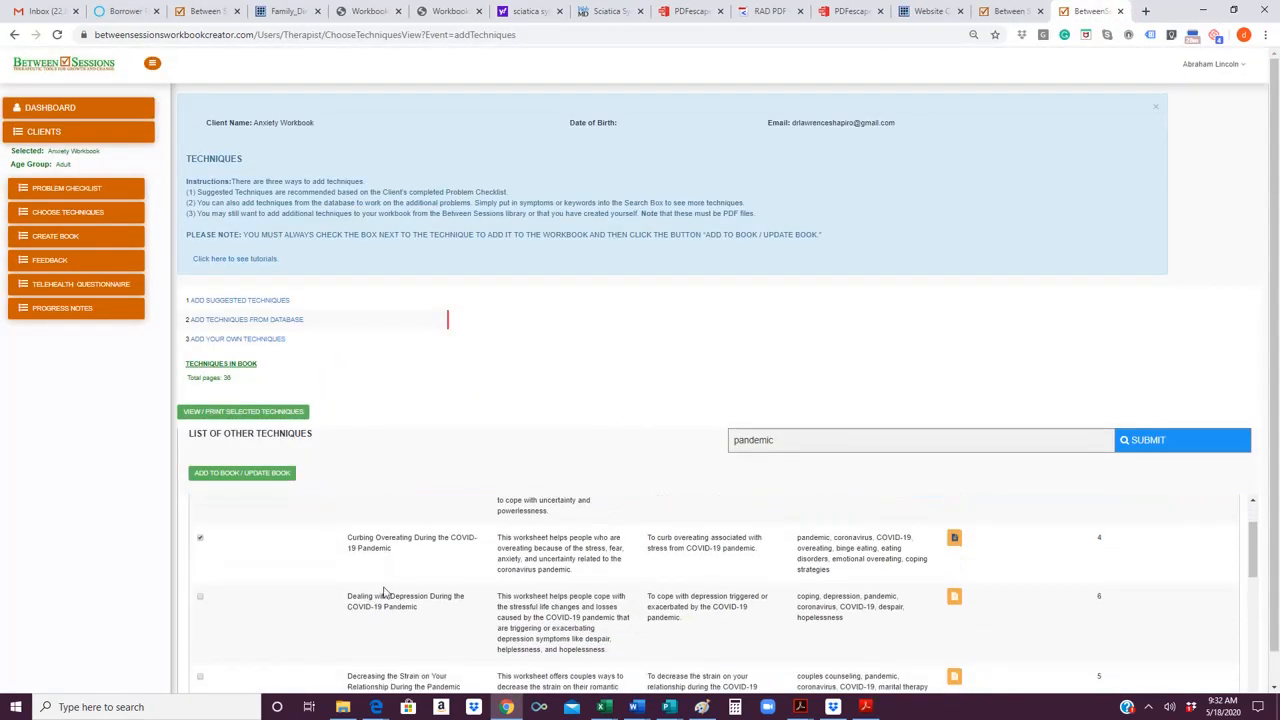
click(200, 598)
scroll(286, 620, down, 1)
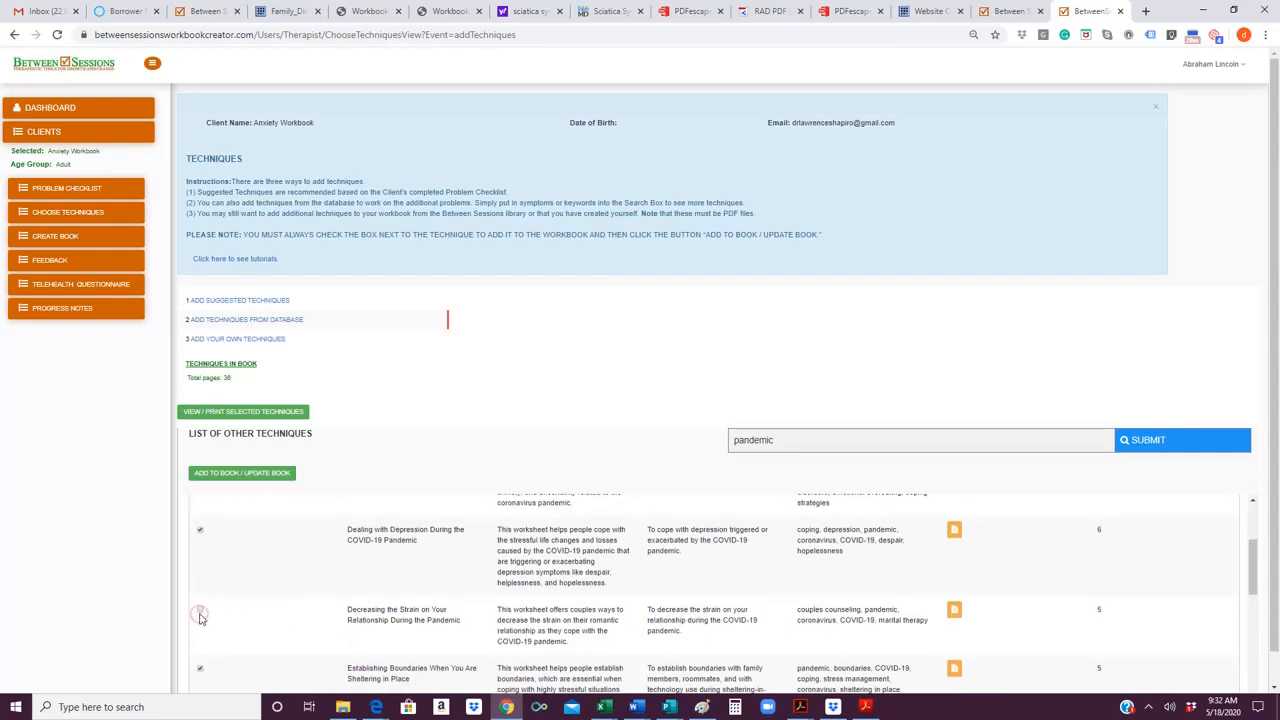
click(200, 611)
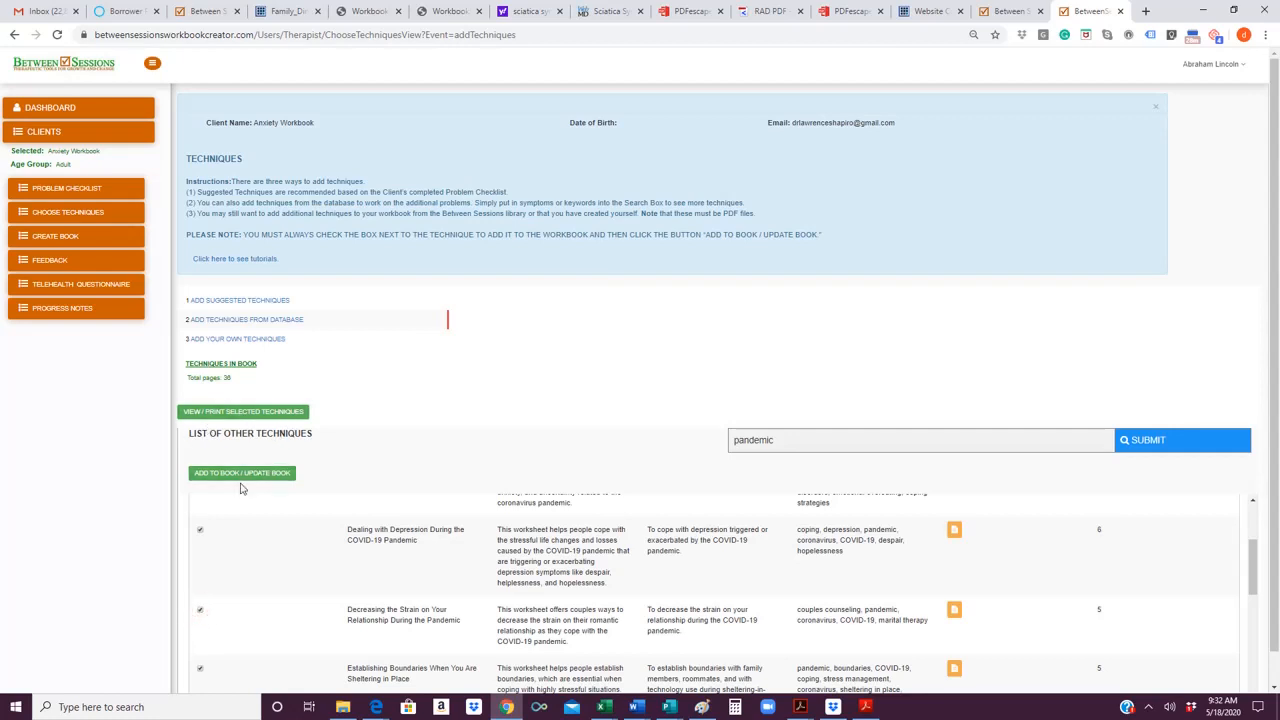
Step: Open the printable list of the book's selected techniques and review its entries
click(238, 414)
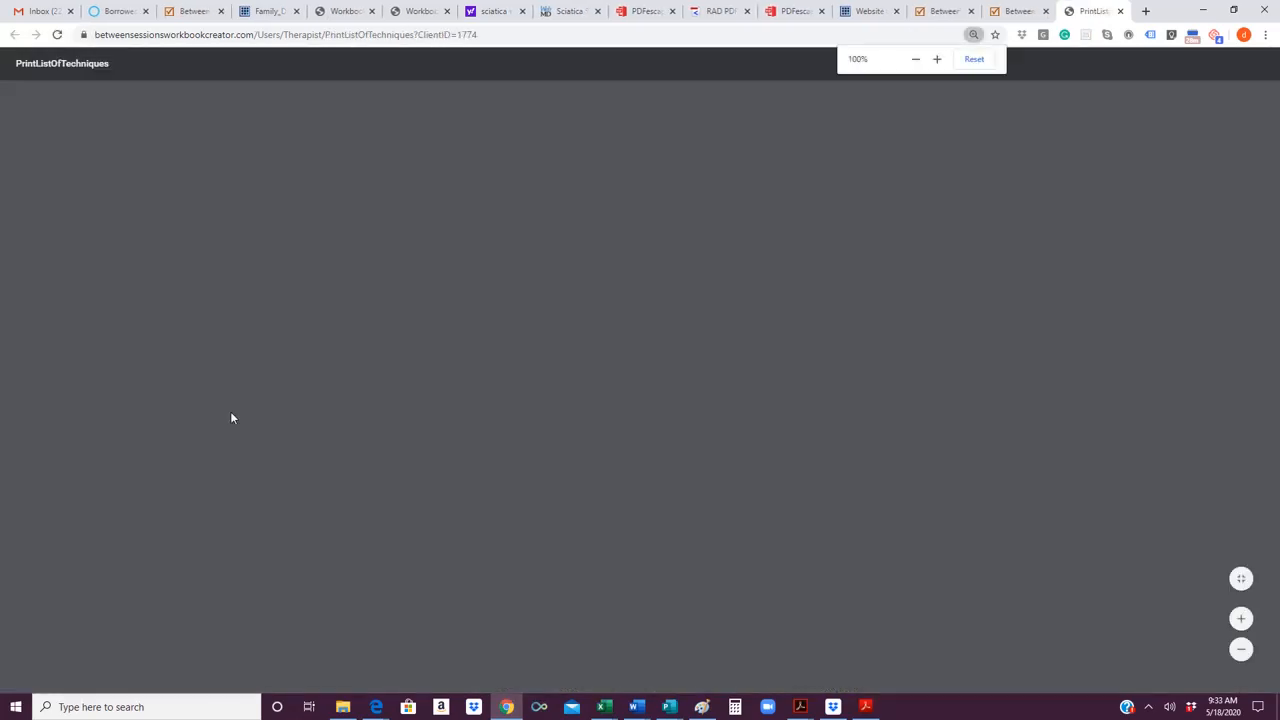
scroll(604, 447, down, 6)
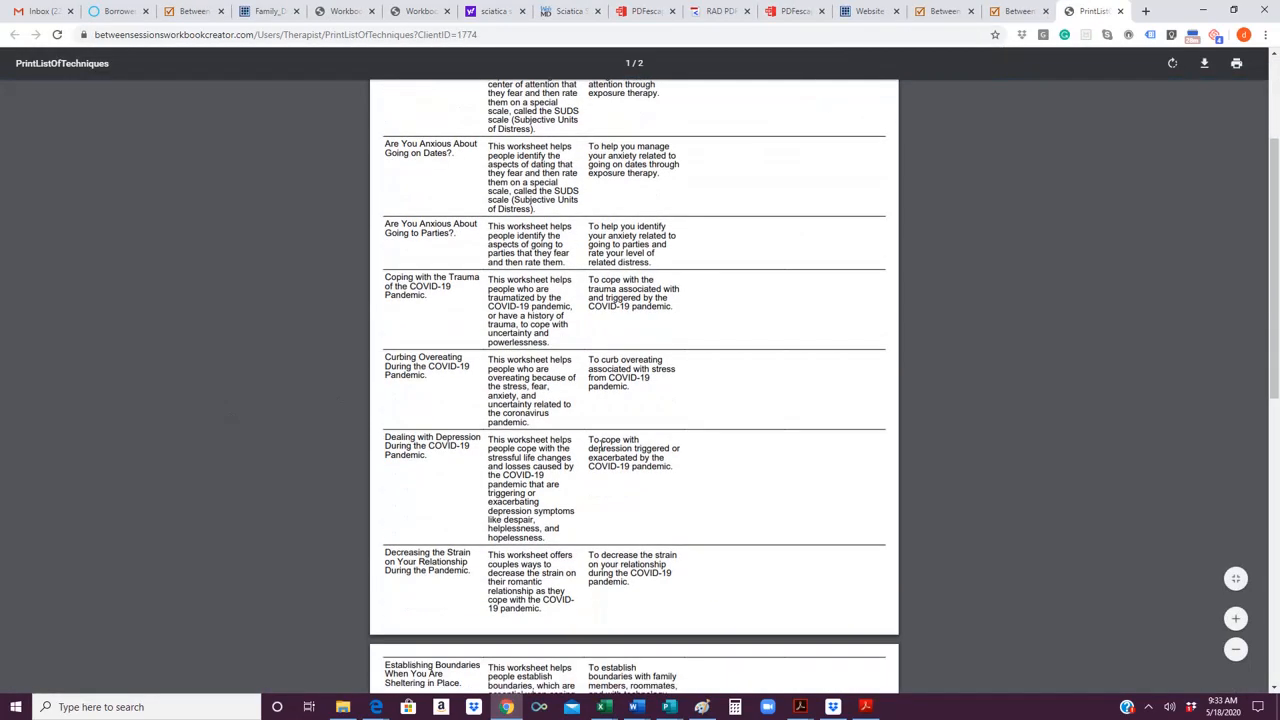
Step: Review the remaining entries on the printable techniques list through its second page, and close the list
scroll(593, 440, down, 2)
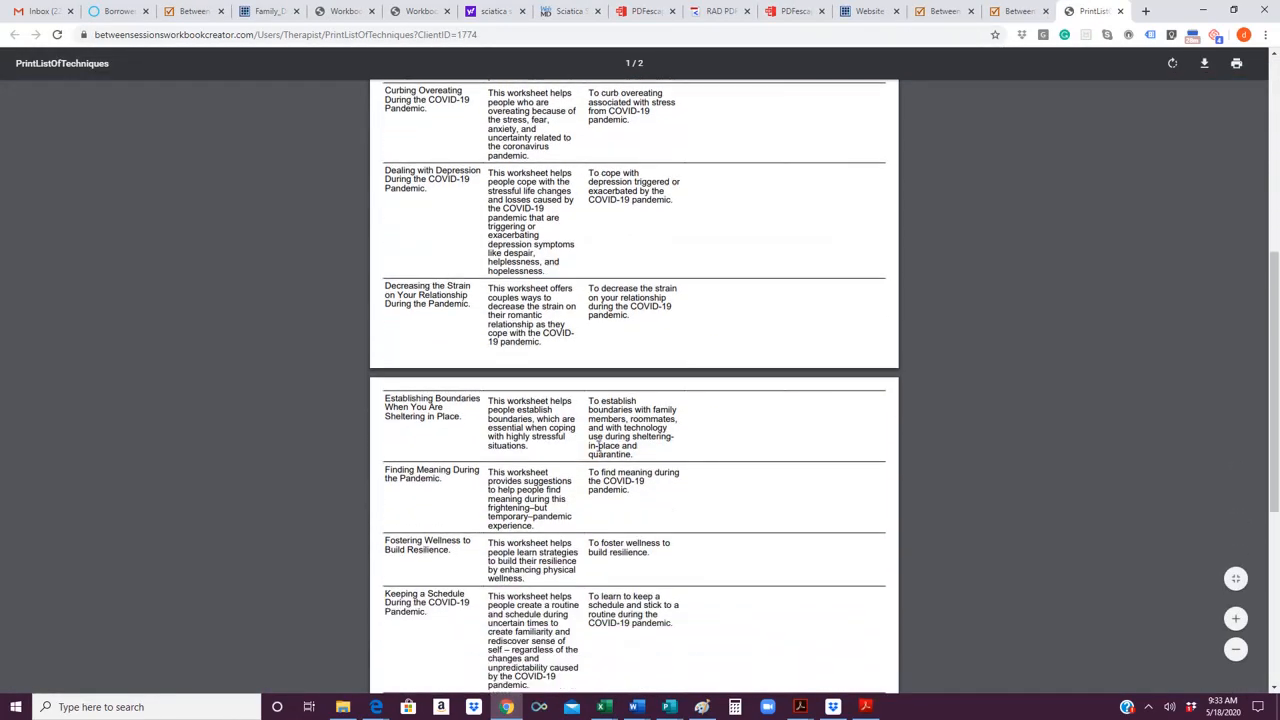
scroll(598, 446, down, 3)
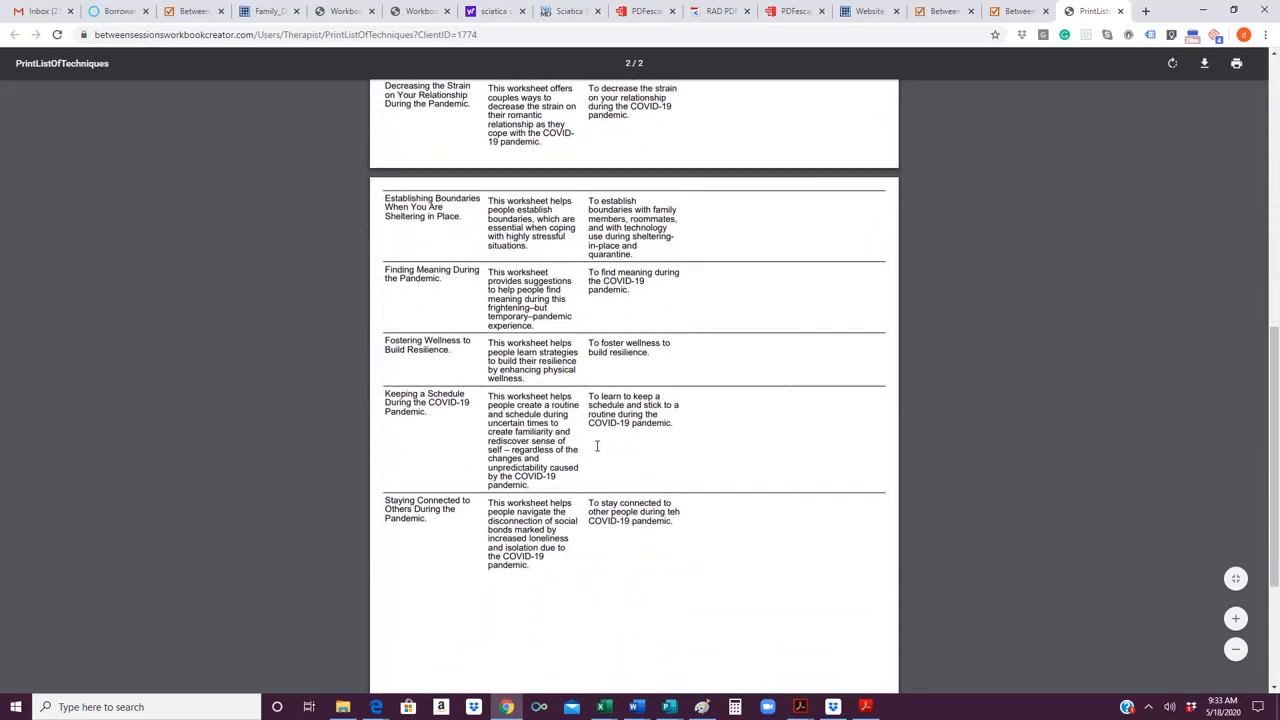
key(ctrl+w)
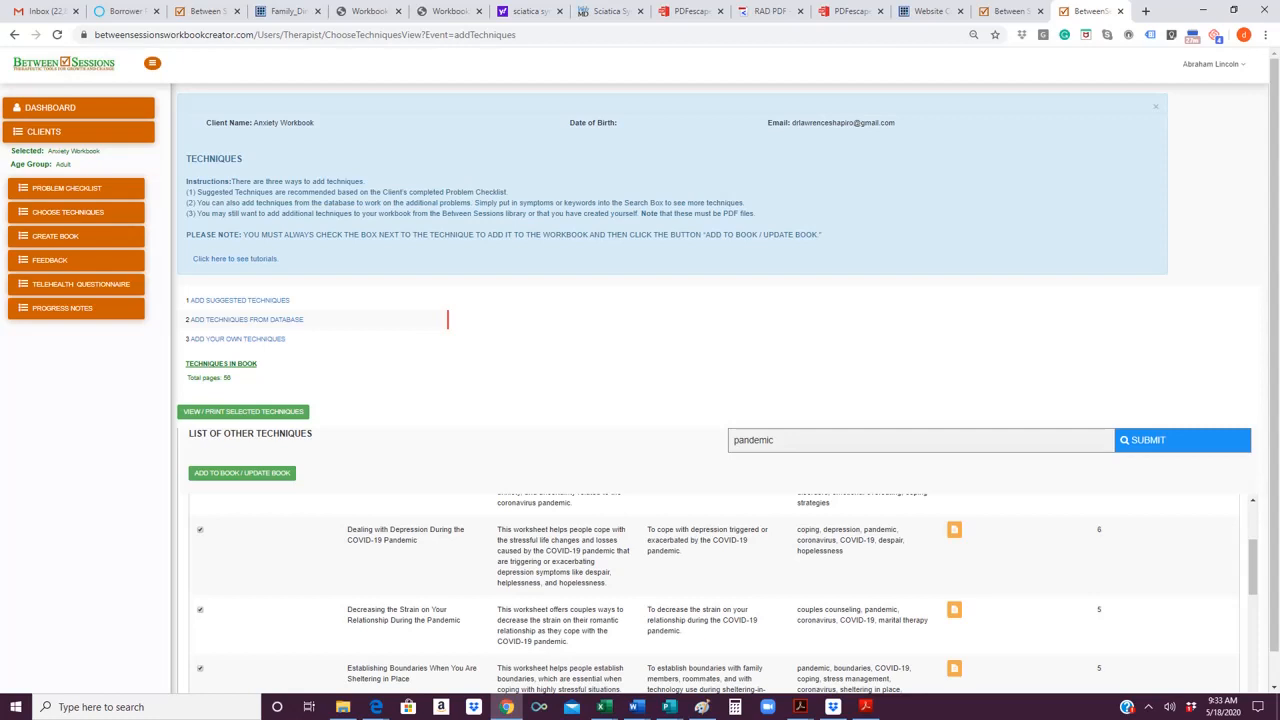
Step: Go to the book's cover setup and choose the brick wall cover with the blank white panel
click(55, 238)
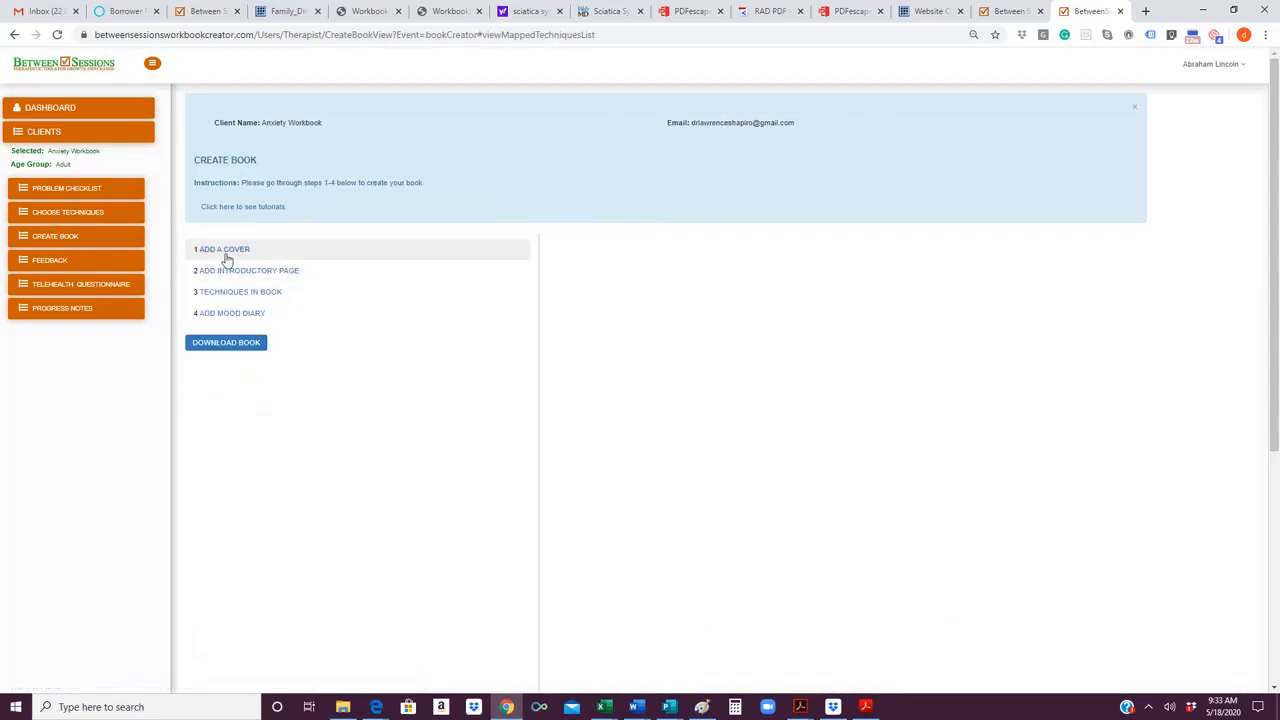
click(225, 251)
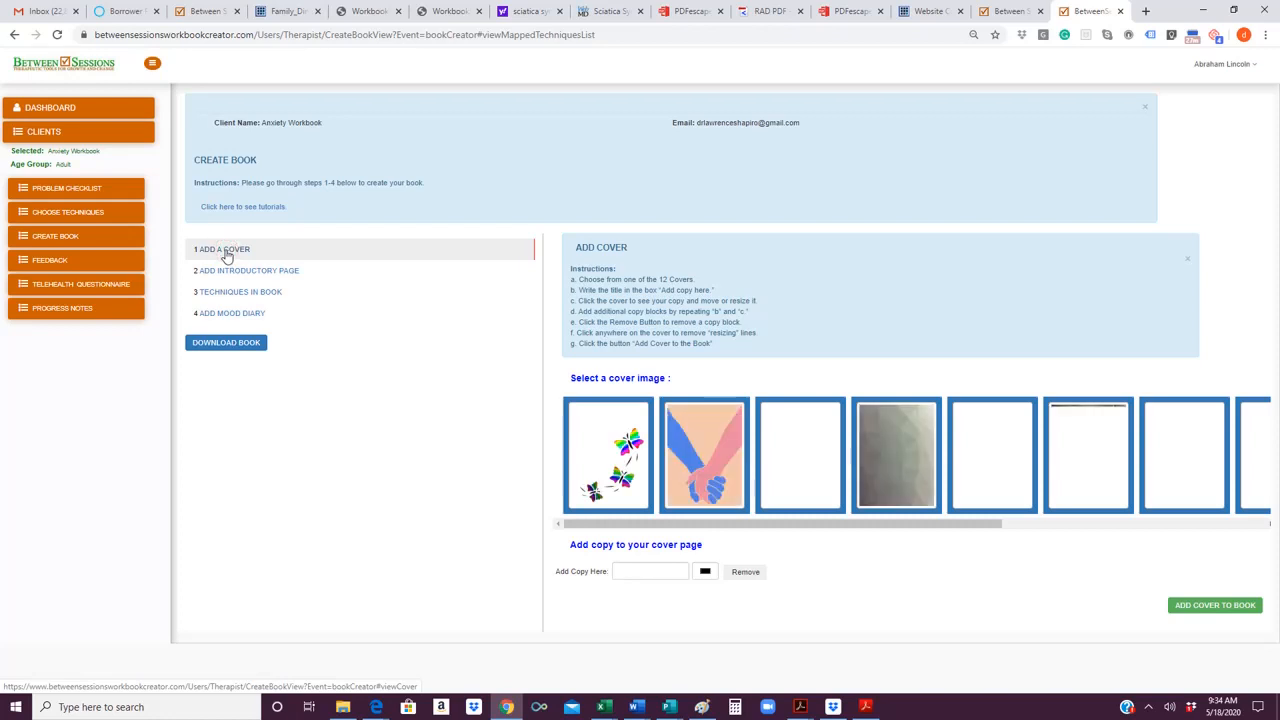
click(1076, 482)
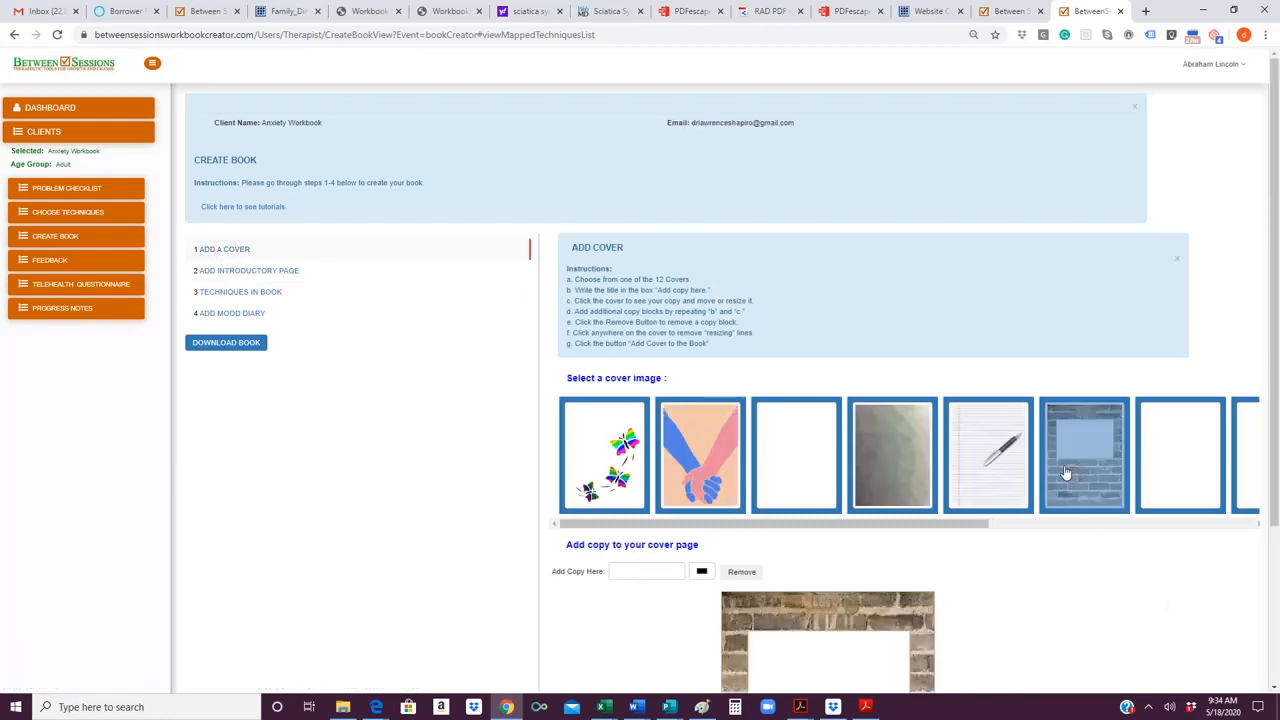
Step: Add the title "The Anxiety Workbook" to the cover, then enlarge it and position it in the upper part of the white panel
scroll(1014, 471, down, 2)
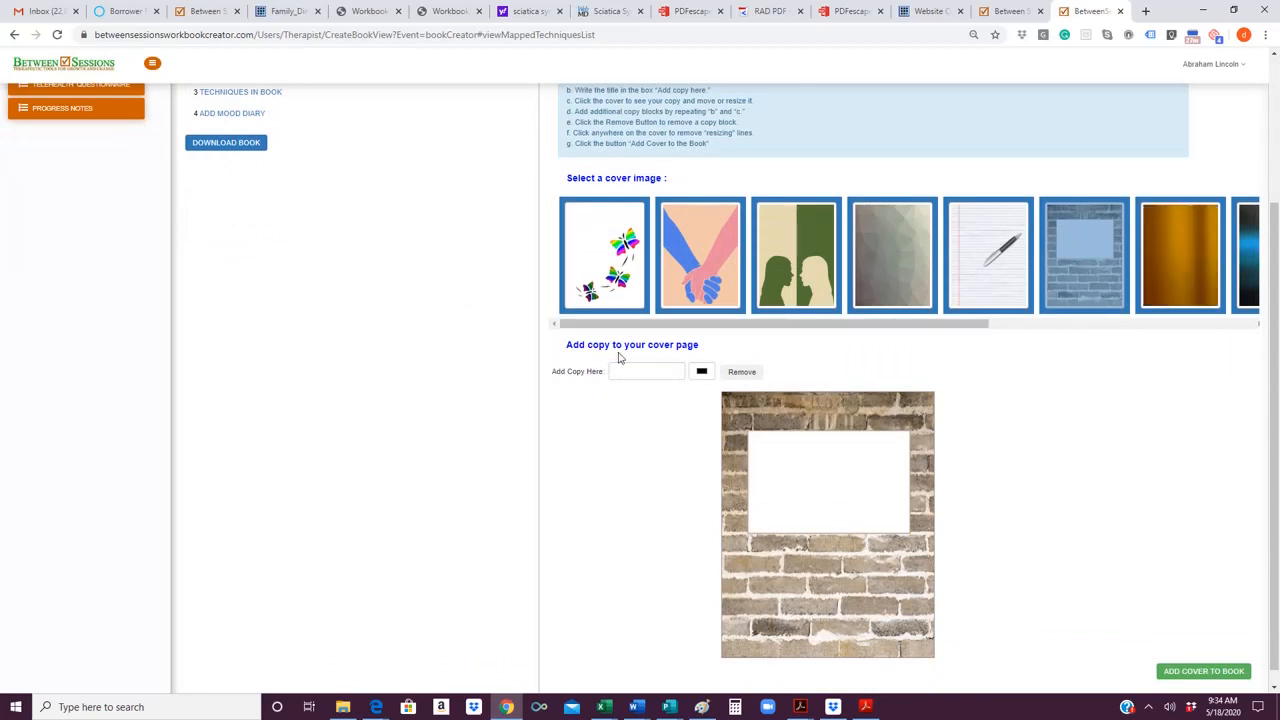
click(649, 372)
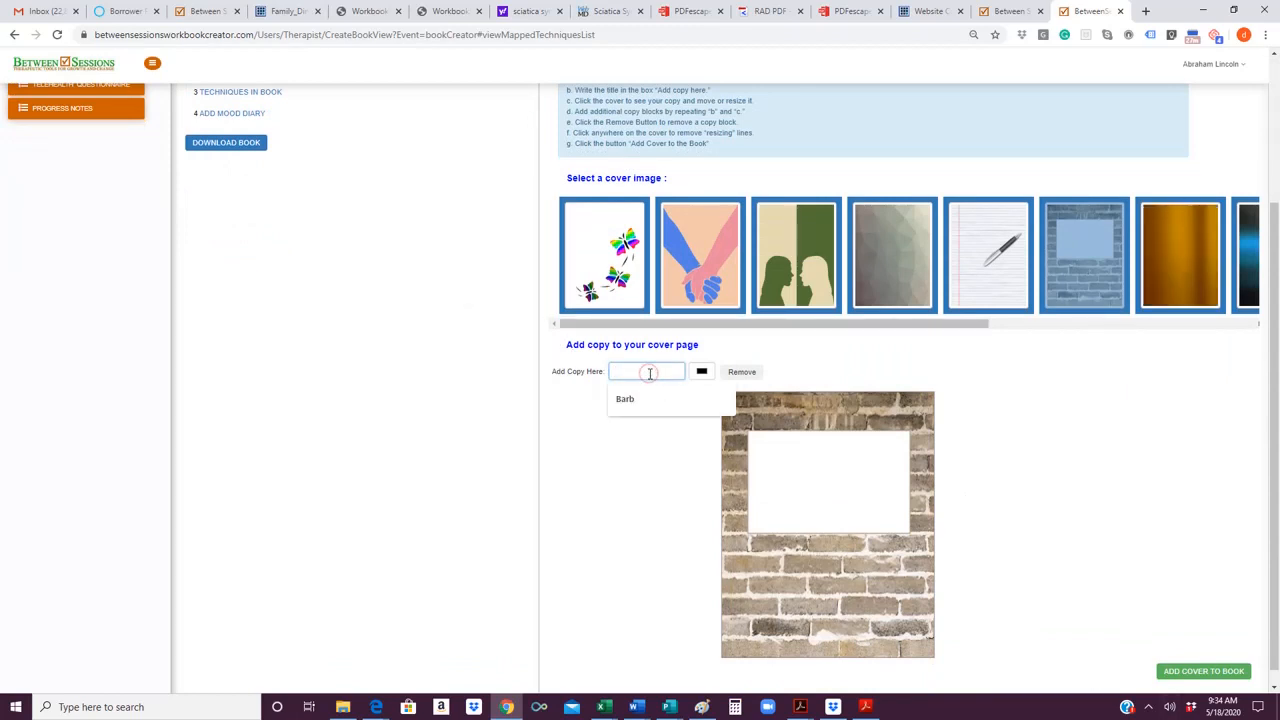
text(The Anxiety)
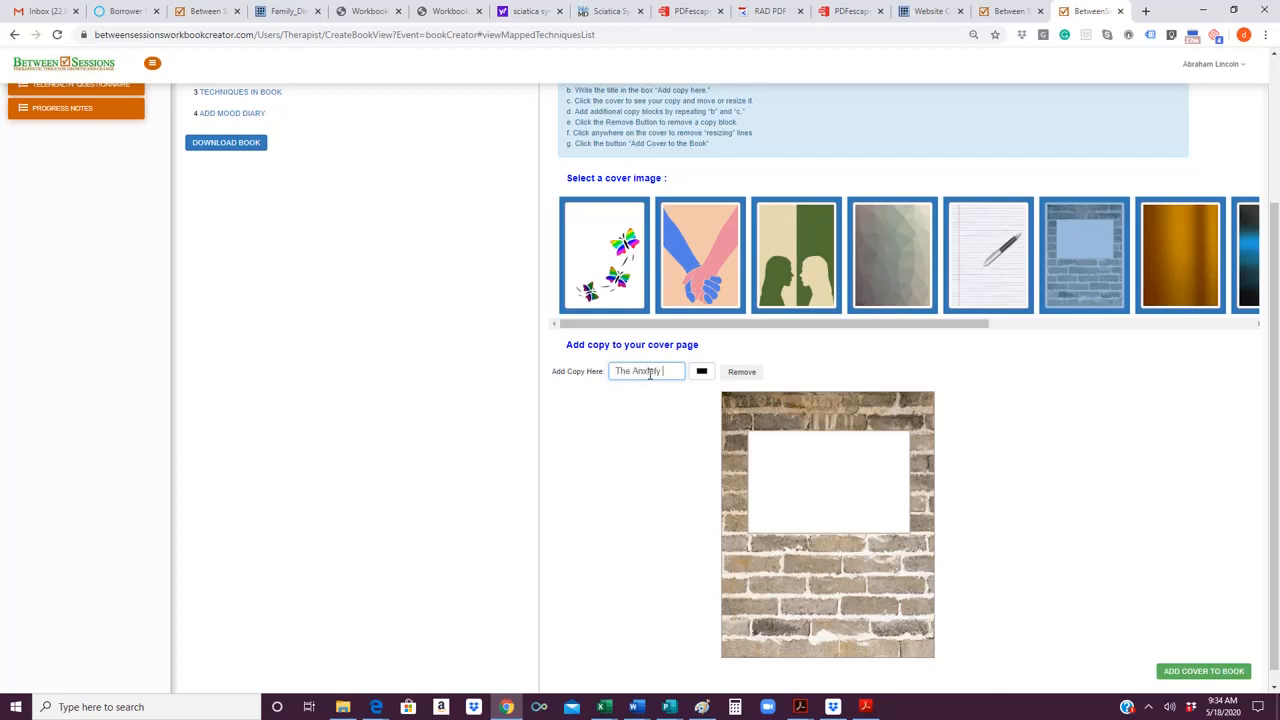
text( Workbook)
click(777, 462)
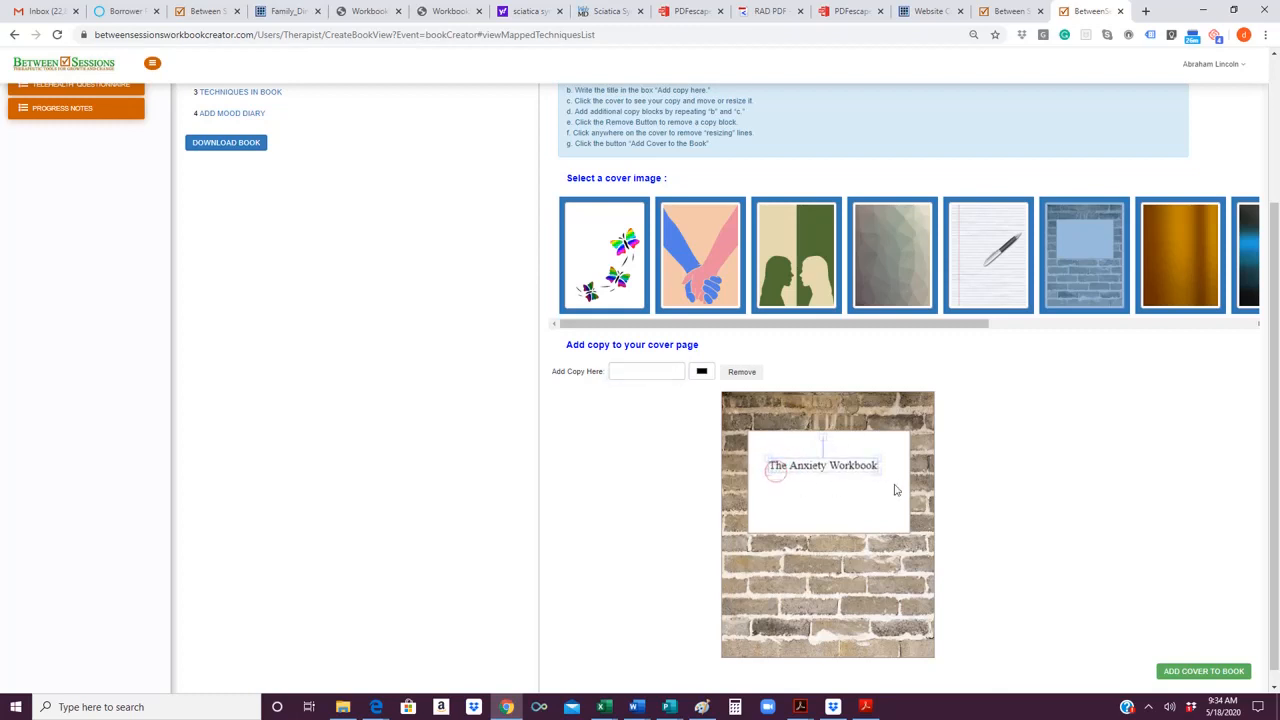
drag(879, 479, 767, 457)
click(765, 460)
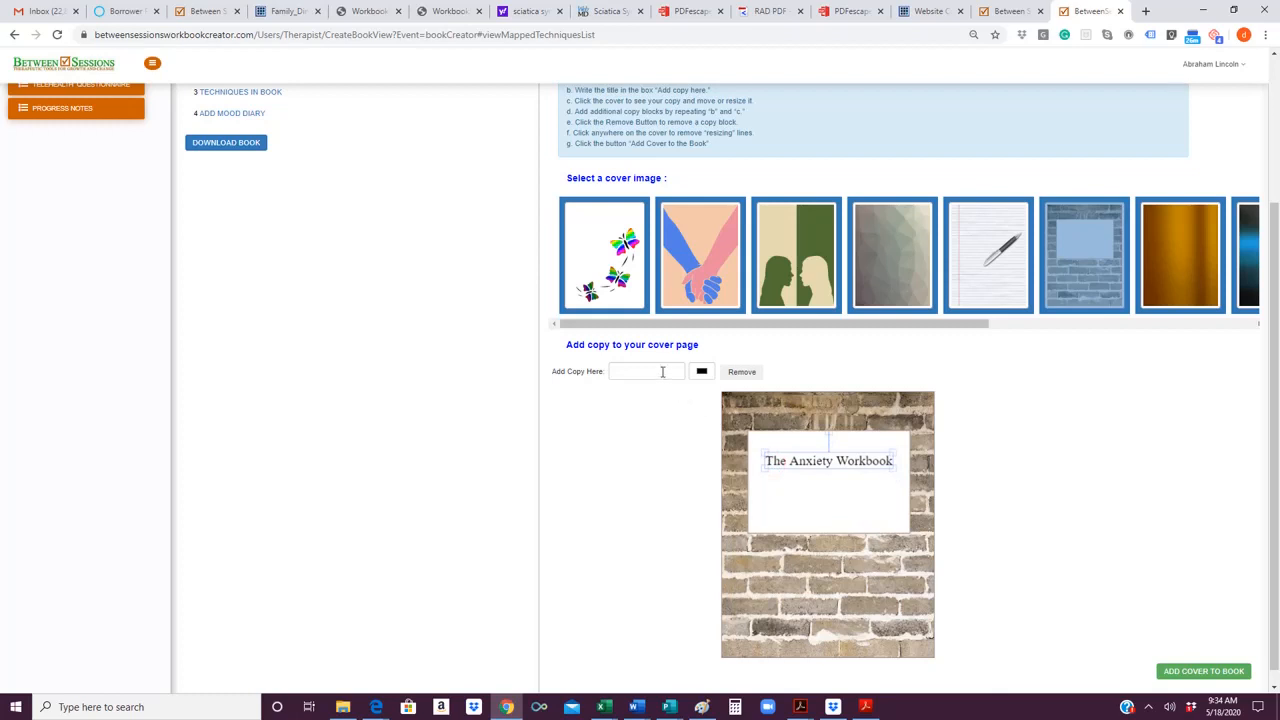
Step: Add a "by" line with the author's full name centred below the cover title, and add the cover to the book
click(658, 372)
text(by Lawre)
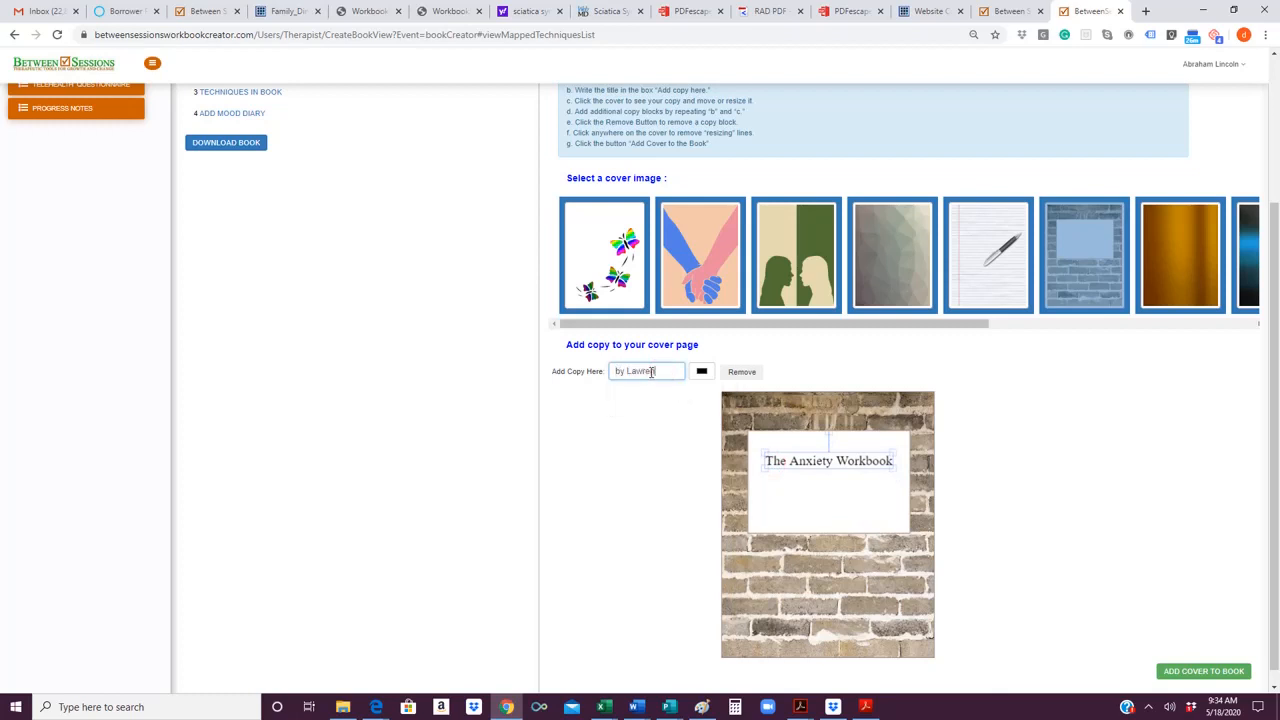
text(nce Shapiro)
click(791, 500)
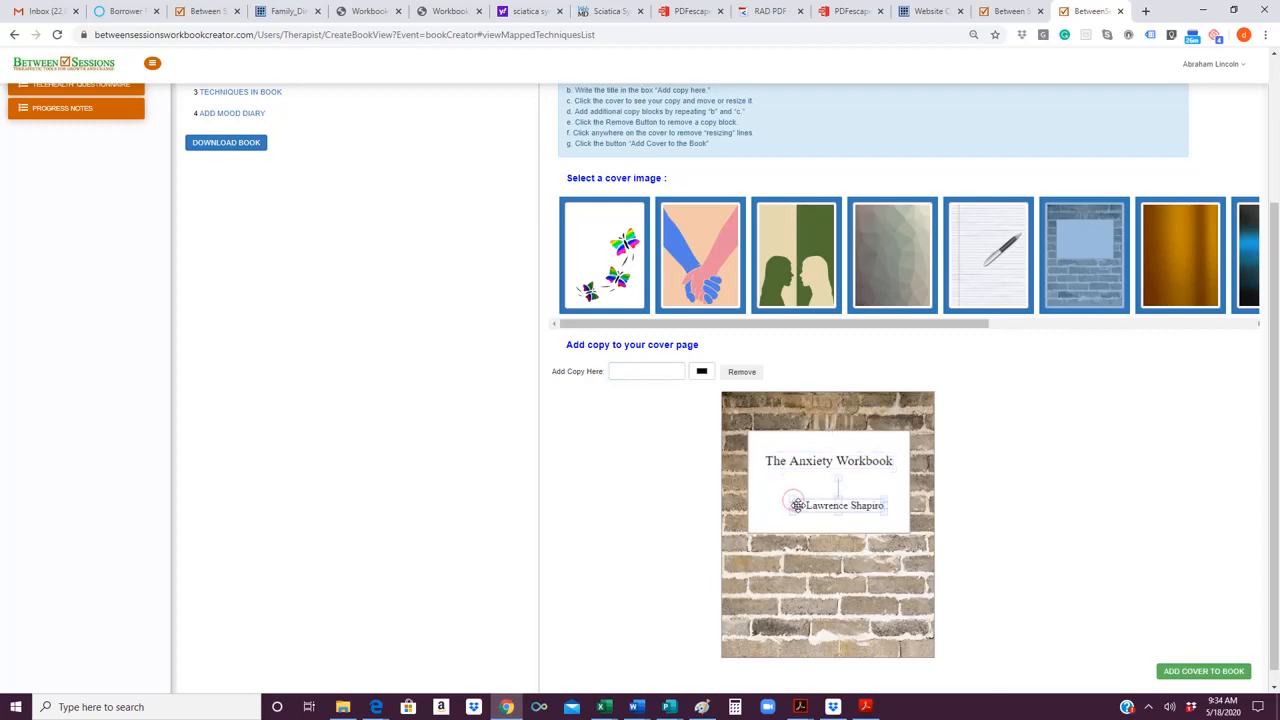
click(782, 494)
drag(819, 503, 814, 502)
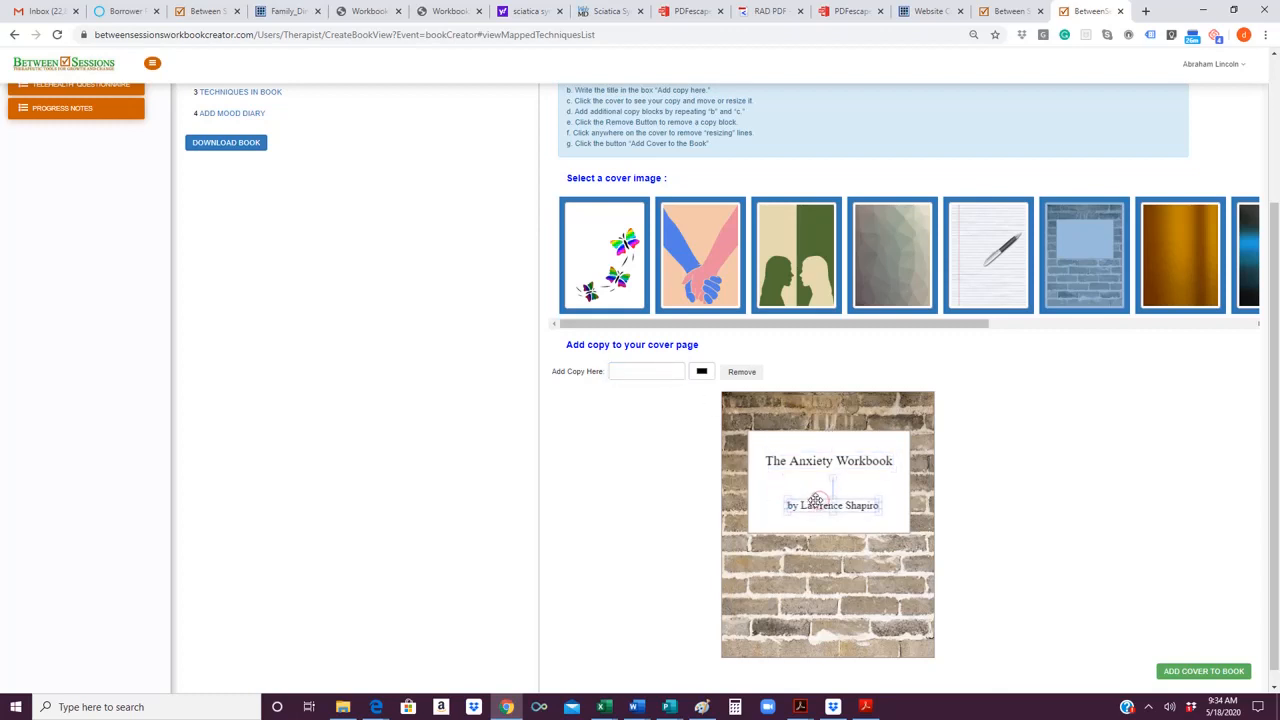
click(903, 523)
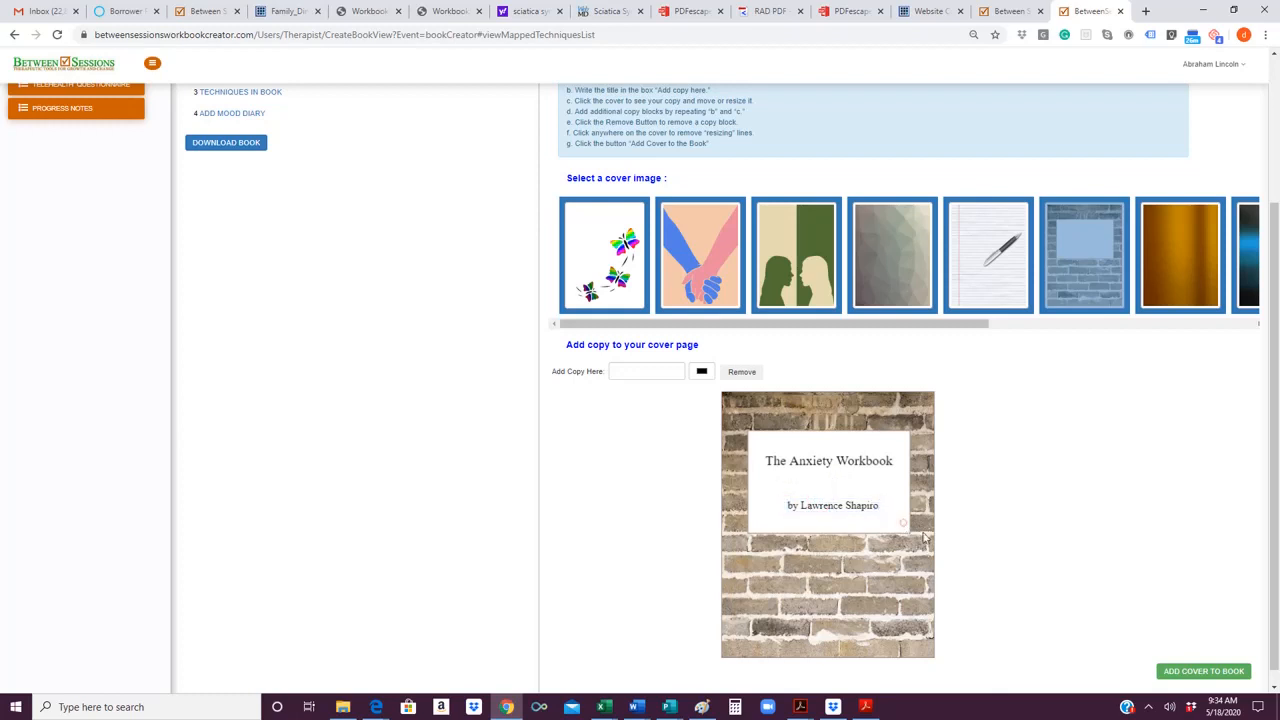
click(1198, 677)
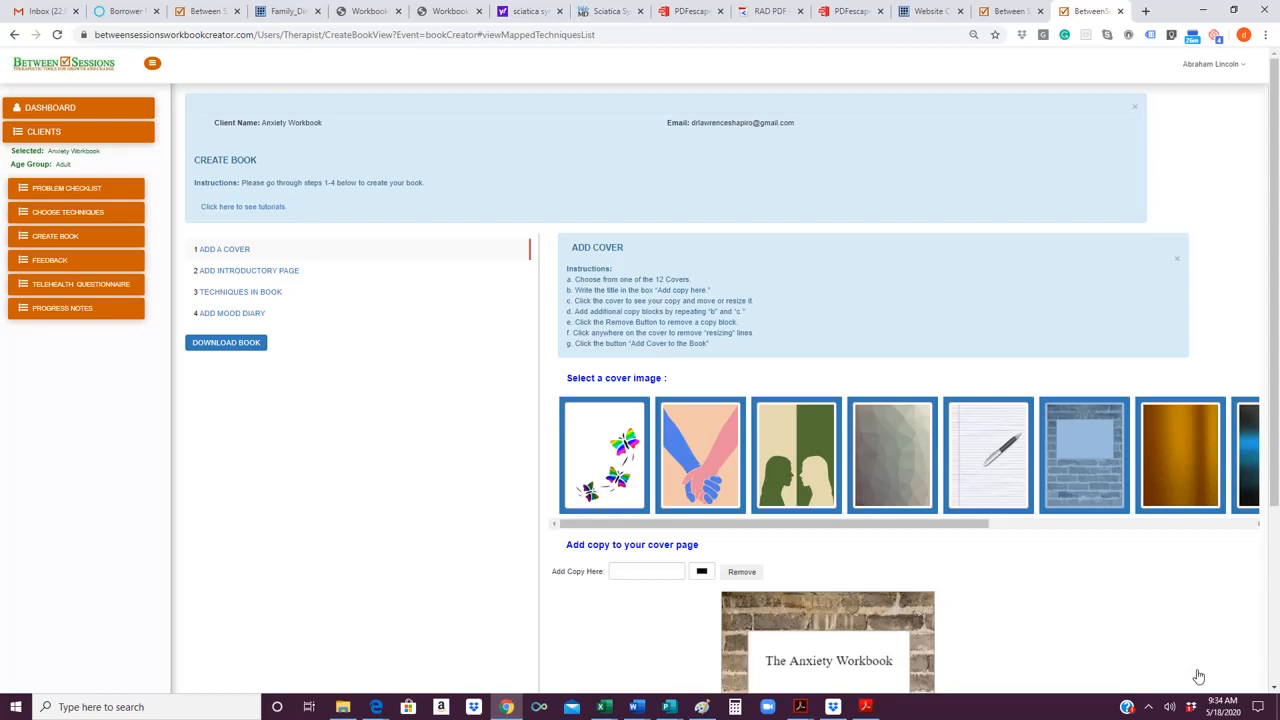
Step: Search the desktop files for "introduction" and add the PDF "sample introduction" as the book's introductory page
scroll(1198, 677, down, 1)
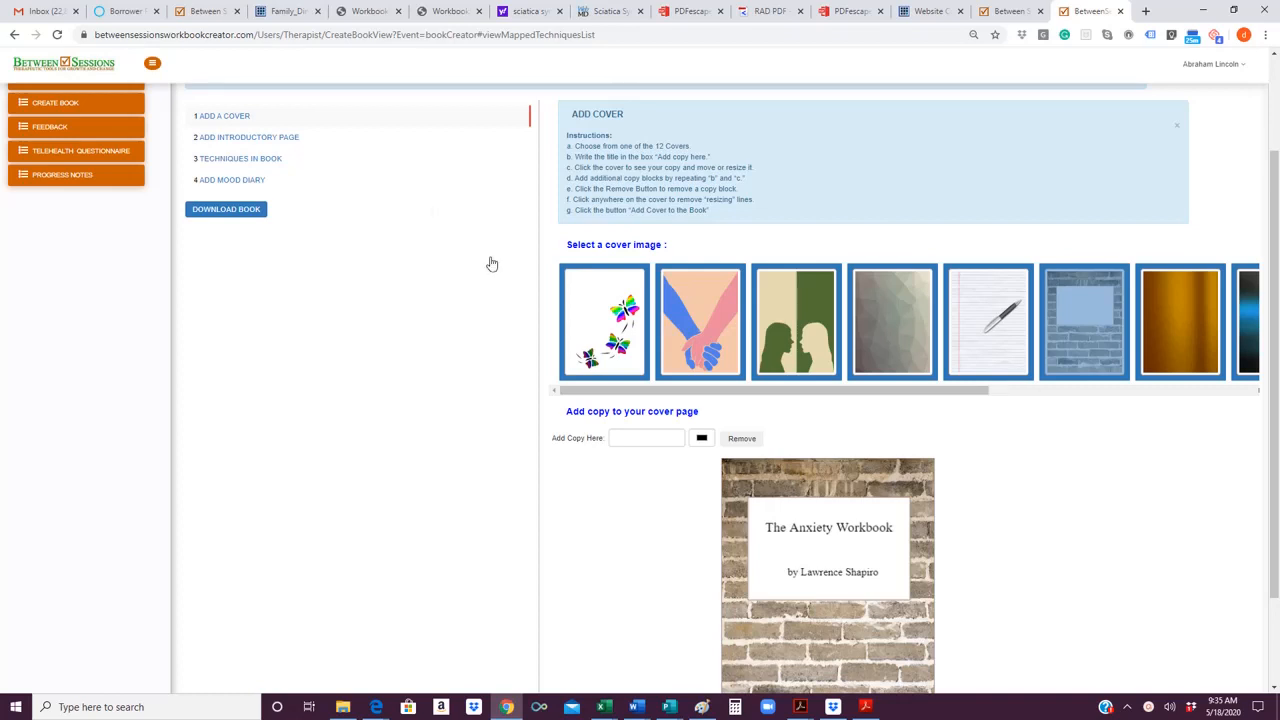
click(221, 137)
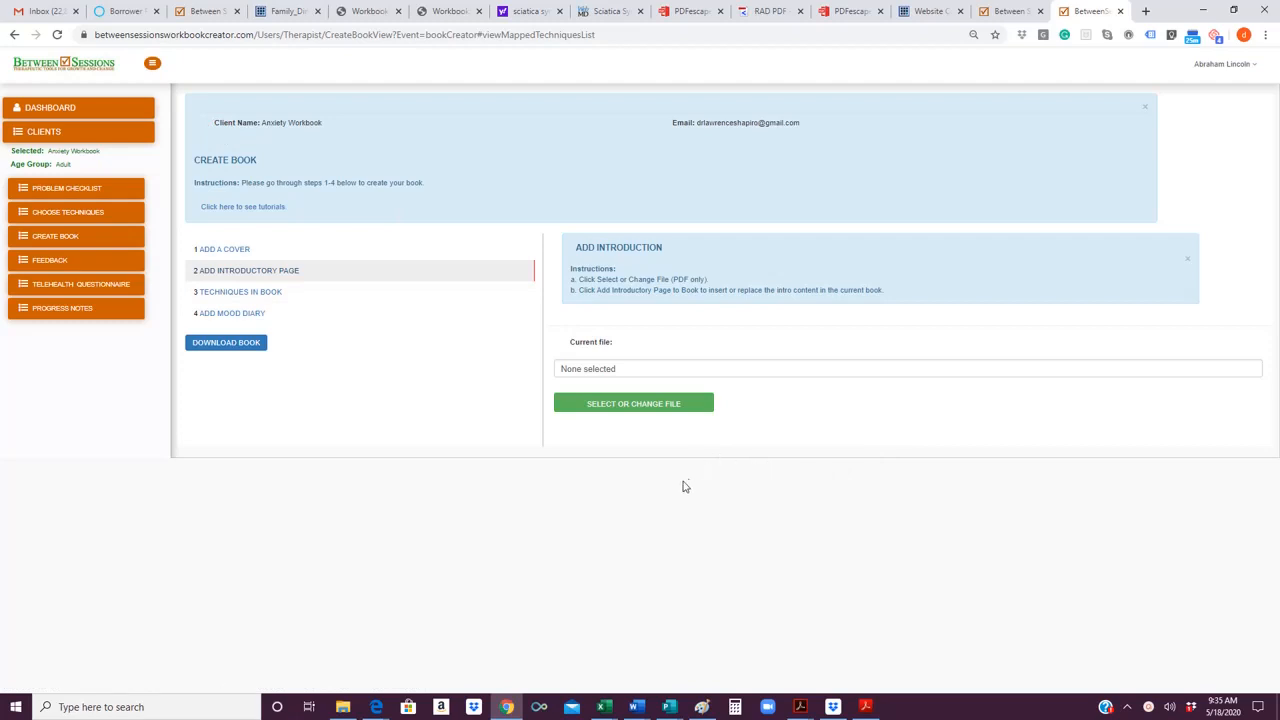
click(607, 406)
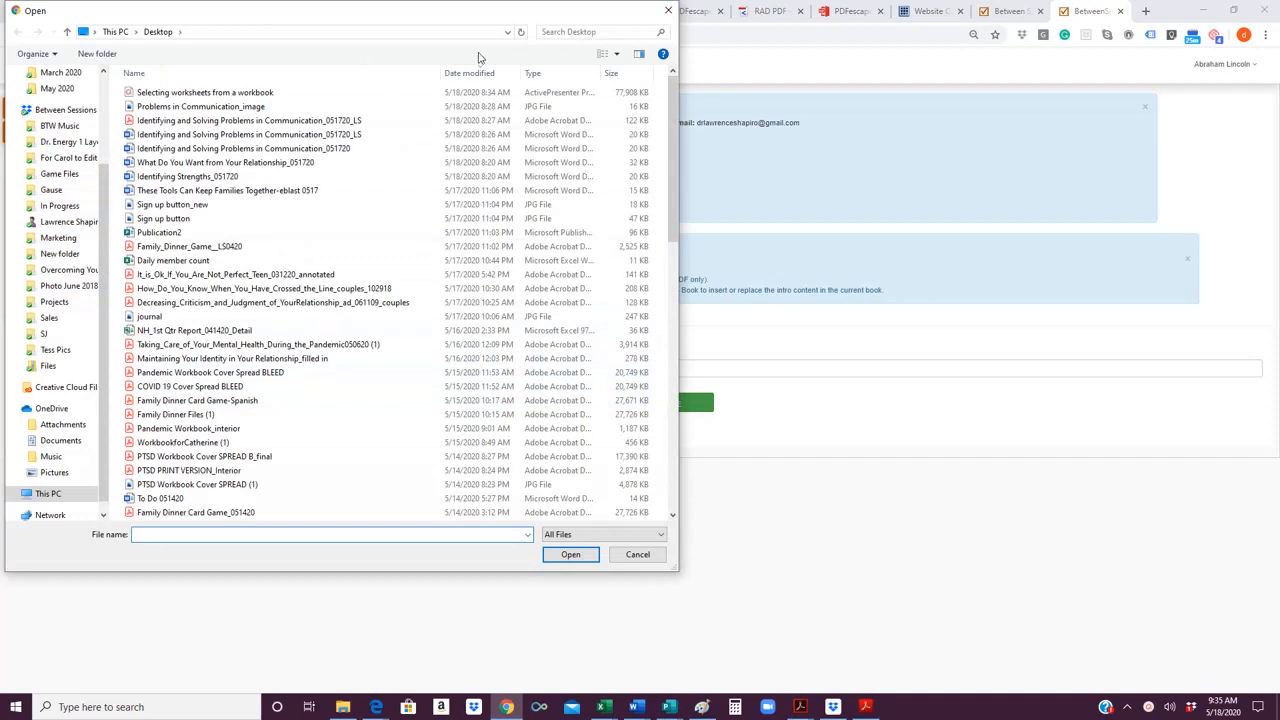
click(578, 32)
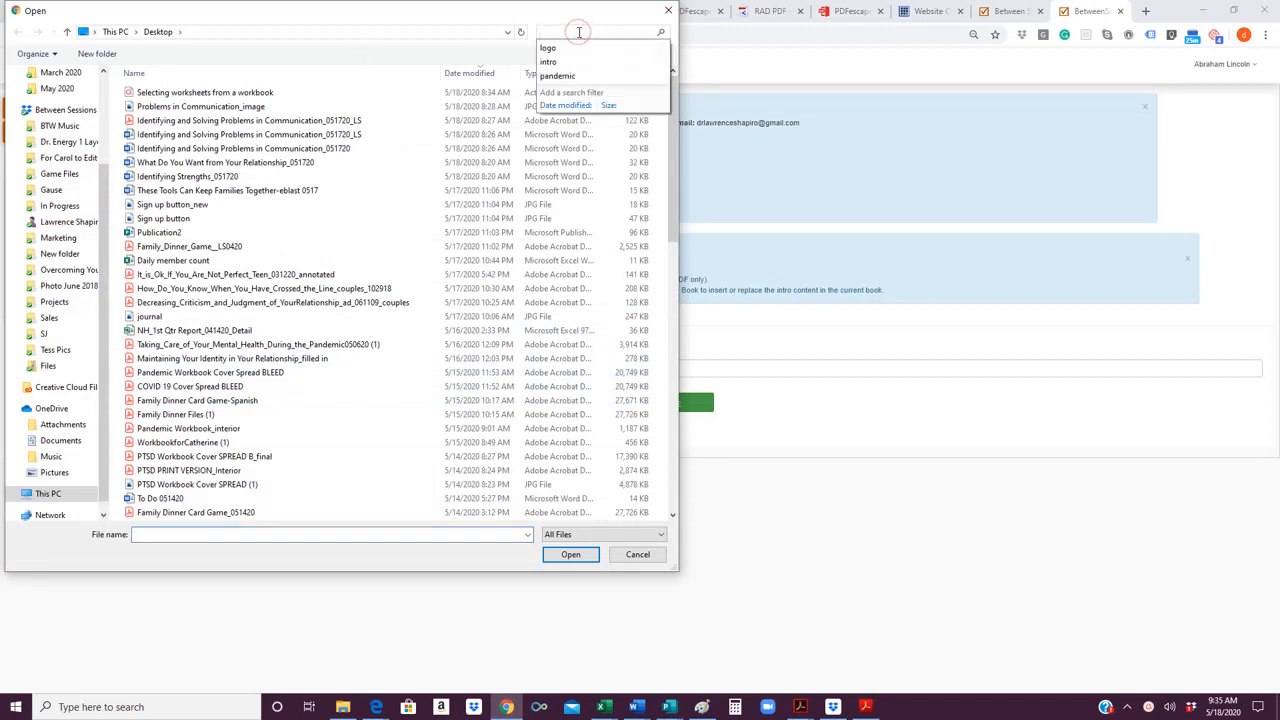
text(introduction)
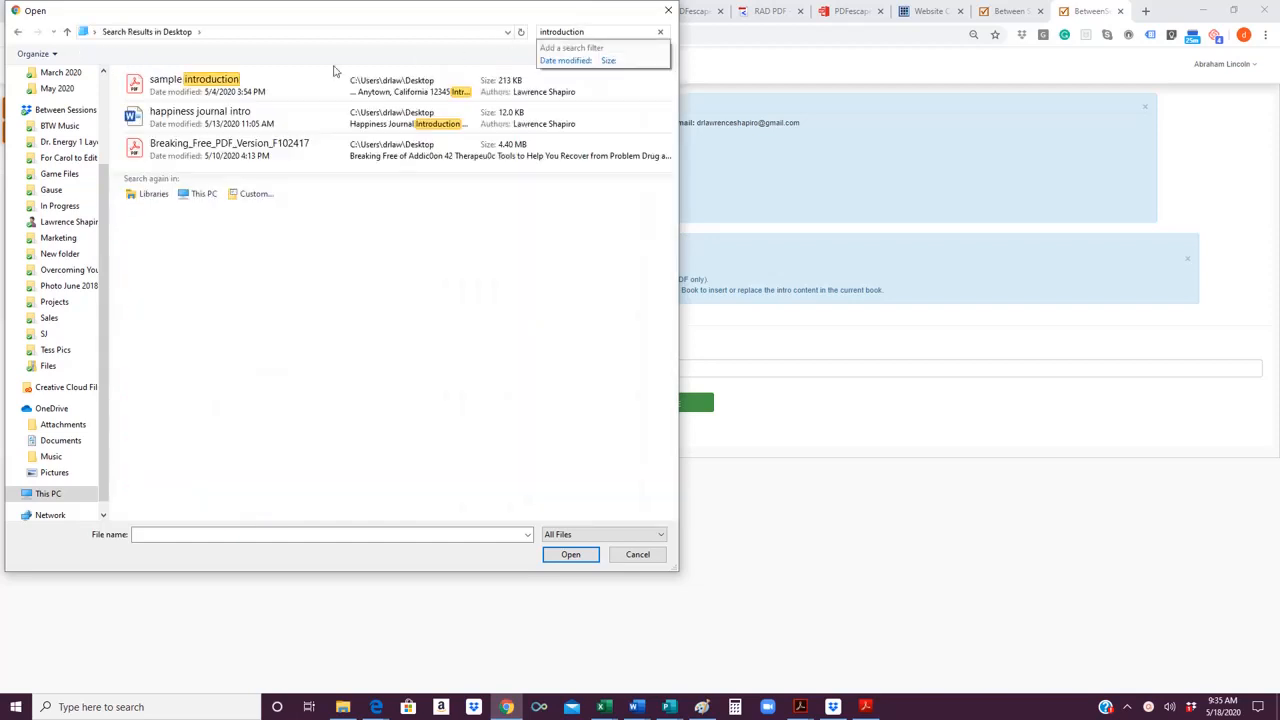
double_click(335, 80)
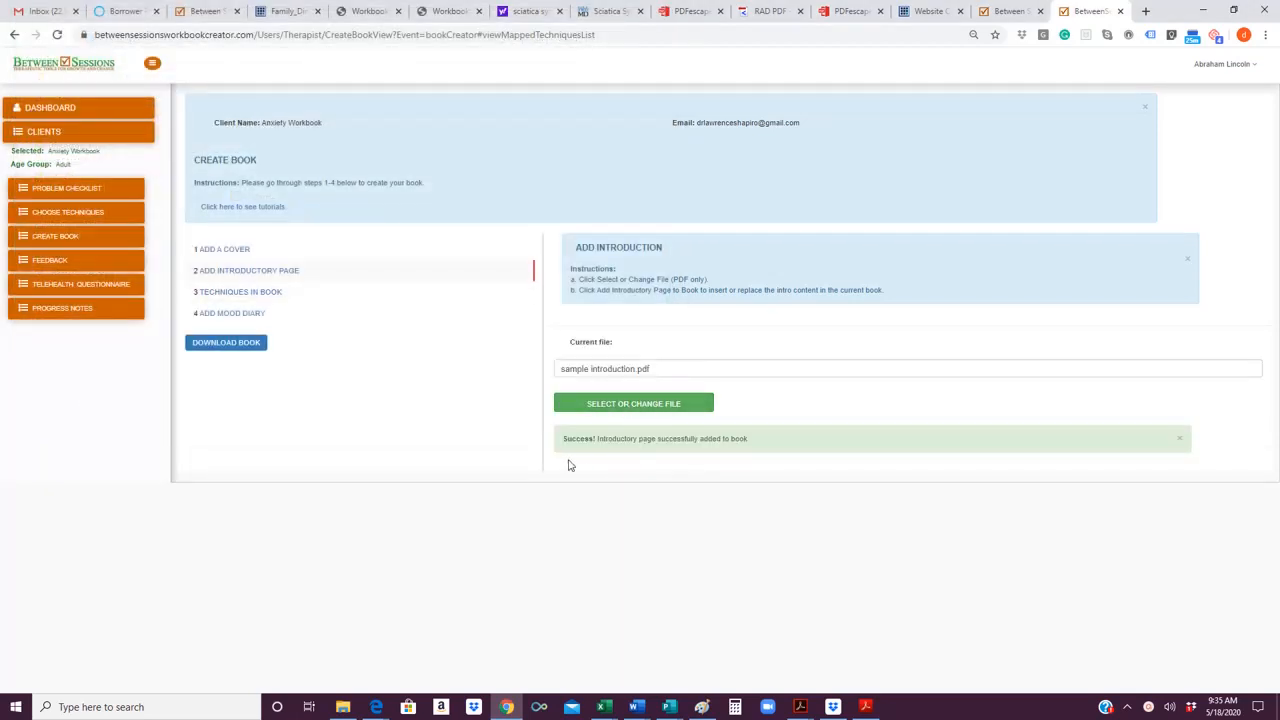
Step: Set the mood diary page count for the end of the book to 10
click(215, 316)
click(660, 269)
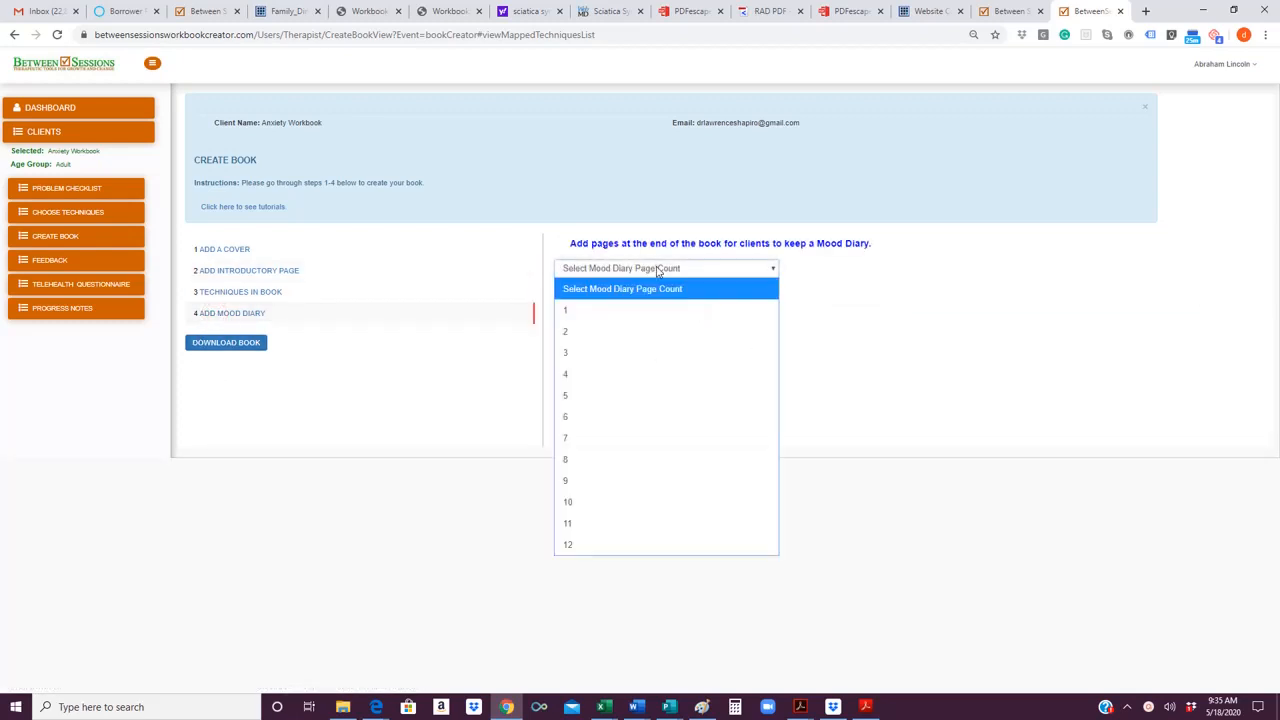
click(583, 510)
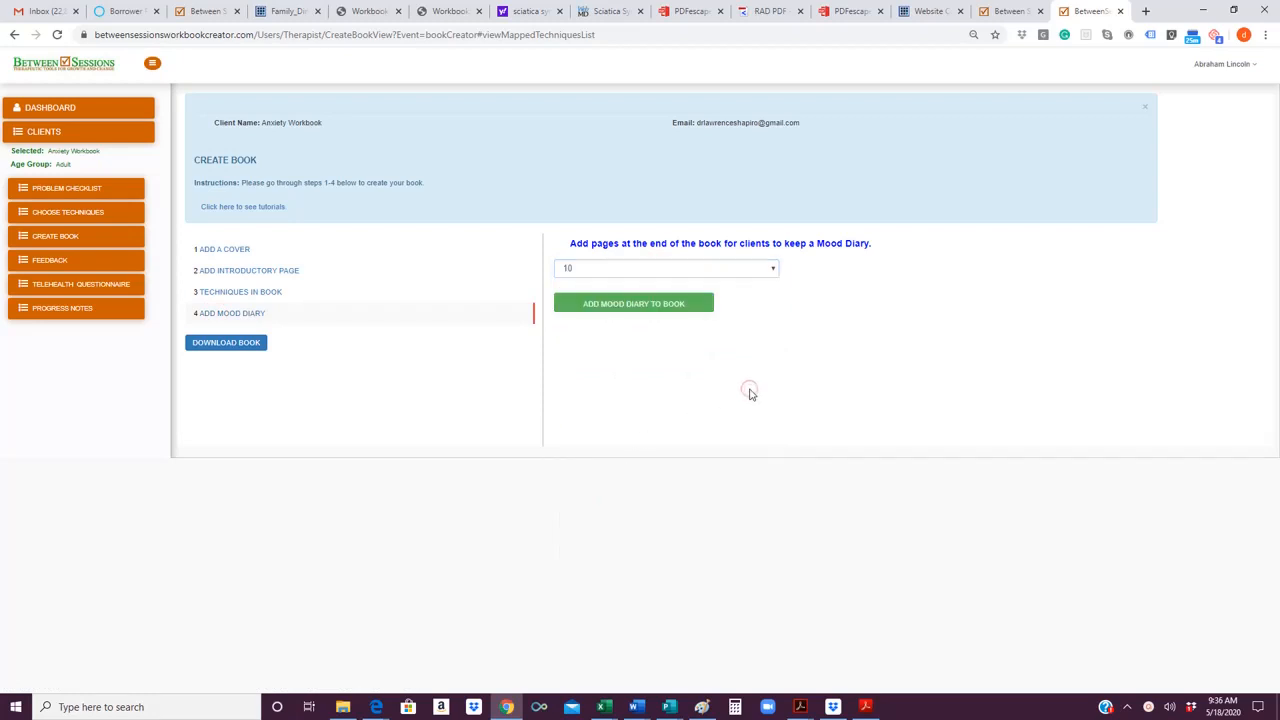
Step: Download the finished workbook and open the downloaded PDF
click(226, 343)
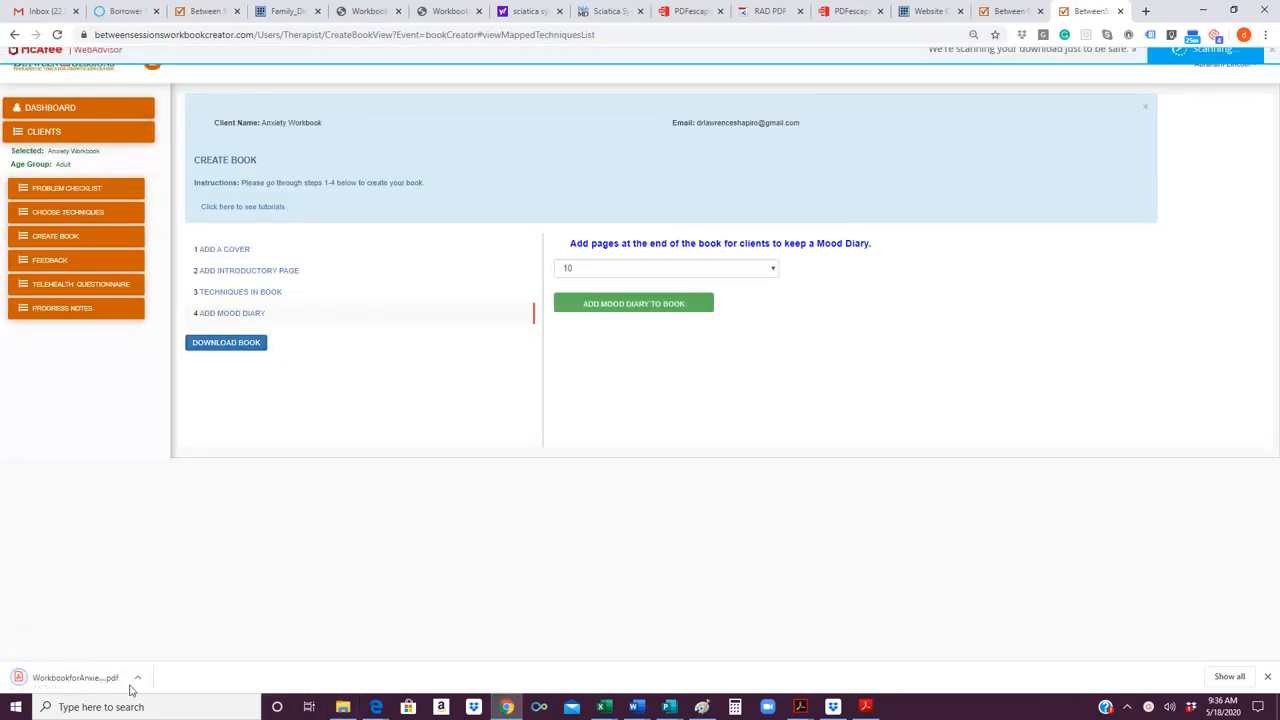
click(85, 684)
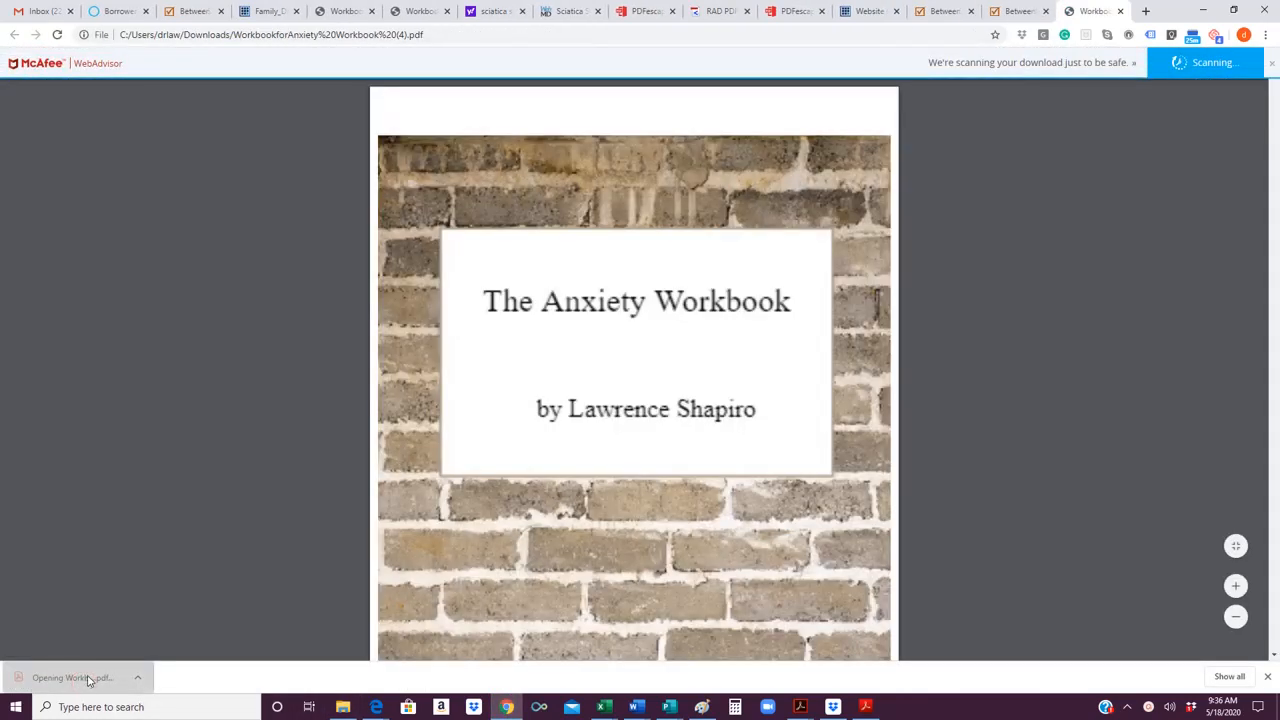